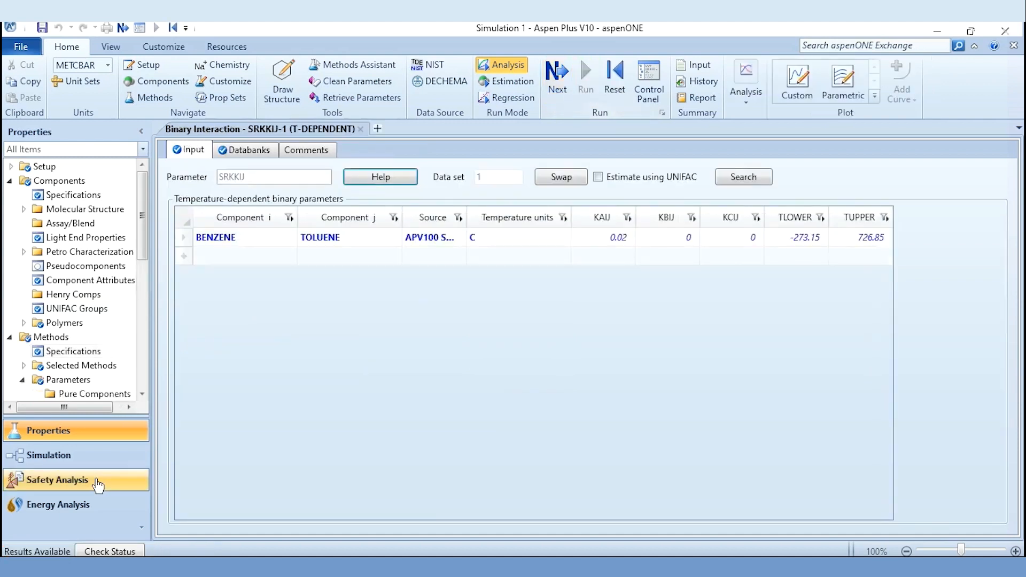
# Step: Switch to the simulation environment and place a Flash2 separator on the main flowsheet
pyautogui.click(74, 464)
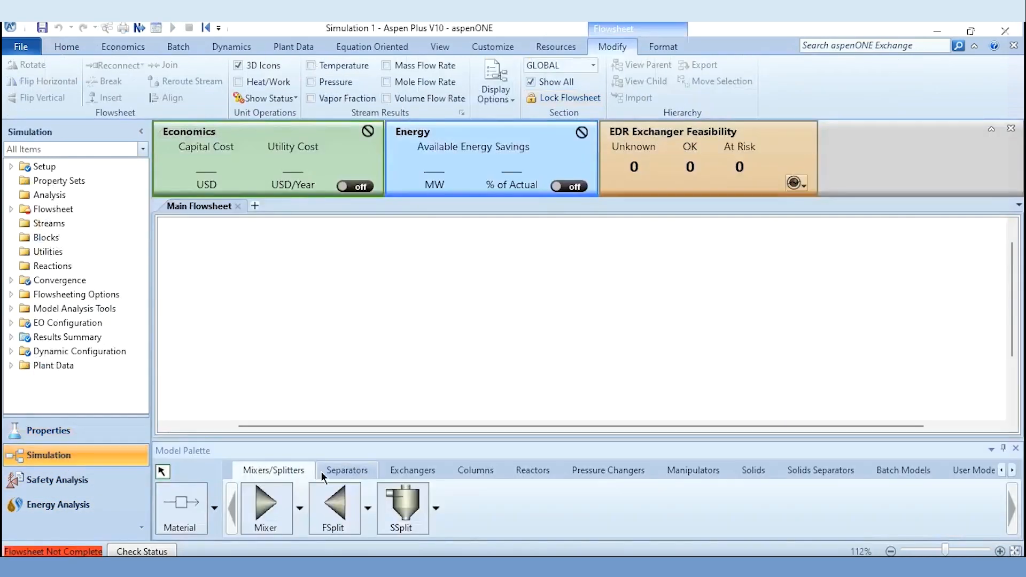
pyautogui.click(338, 471)
pyautogui.click(267, 507)
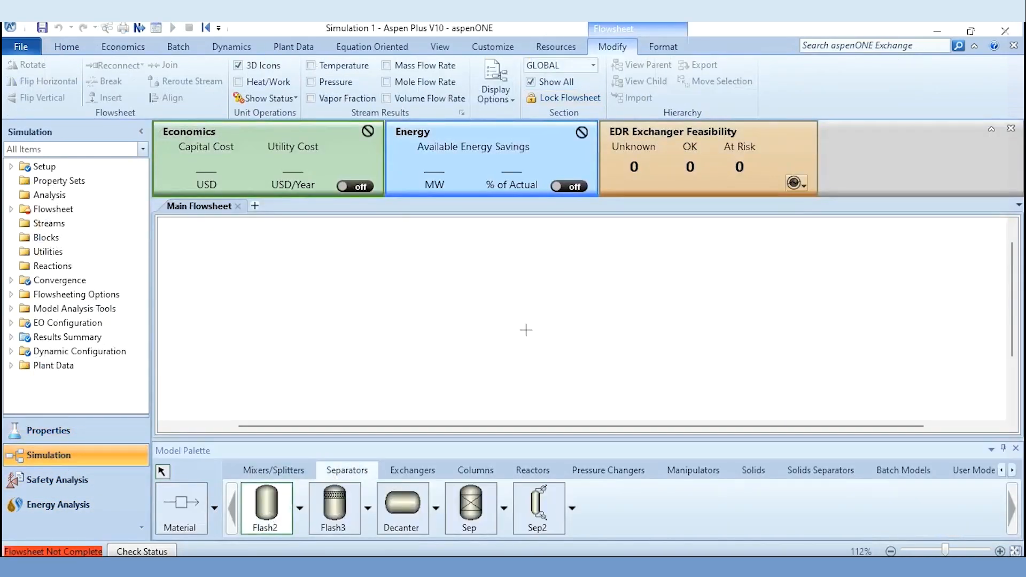
pyautogui.click(533, 302)
pyautogui.rightClick(604, 310)
# Step: Connect material streams to the Flash2 block's feed inlet, vapor outlet and liquid outlet
pyautogui.click(181, 506)
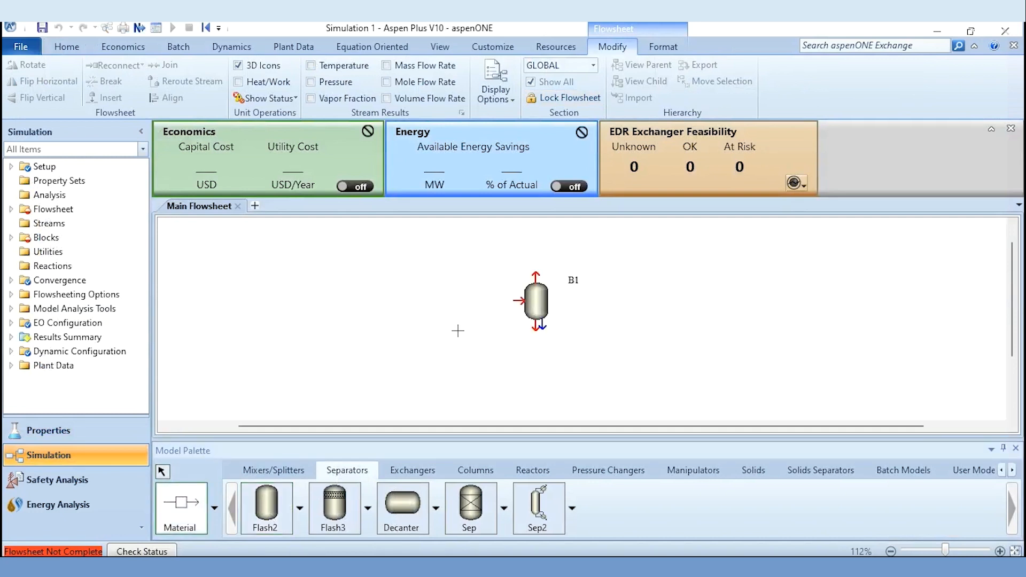
pyautogui.click(517, 300)
pyautogui.click(444, 301)
pyautogui.click(536, 277)
pyautogui.click(605, 254)
pyautogui.click(536, 323)
pyautogui.click(608, 343)
pyautogui.rightClick(659, 329)
# Step: Specify feed stream S1 by vapor fraction and pressure, with a pressure of 5 bar and a vapor fraction of 0.5
pyautogui.click(482, 301)
pyautogui.doubleClick(481, 299)
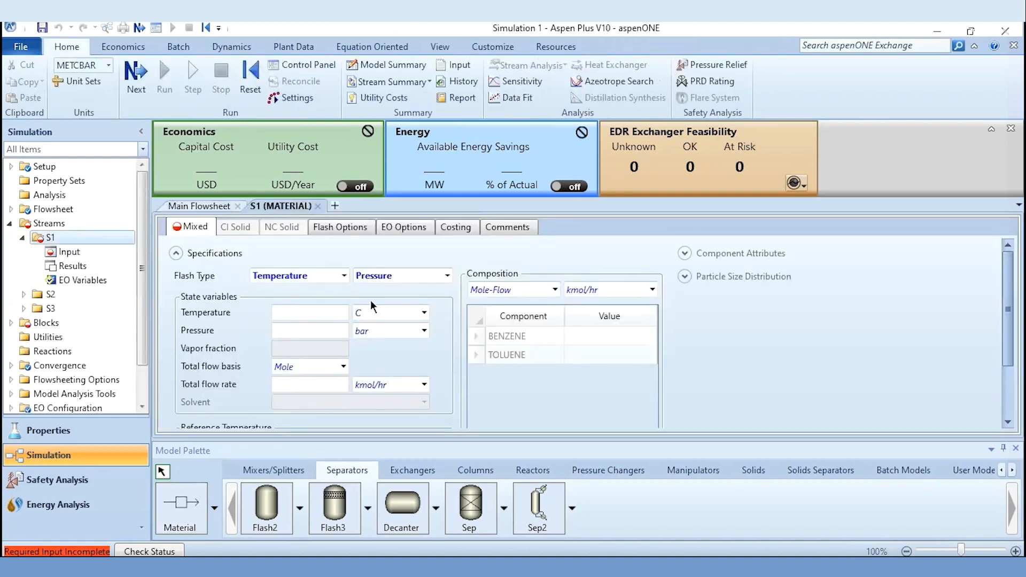
pyautogui.click(298, 274)
pyautogui.press('v')
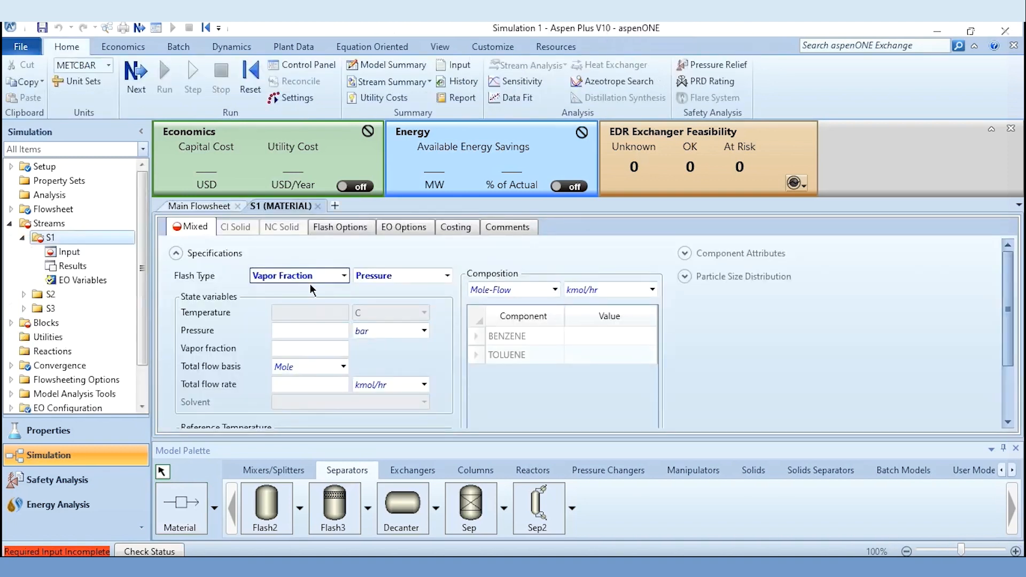
pyautogui.click(311, 333)
pyautogui.write('5')
pyautogui.press('Tab')
pyautogui.press('Tab')
pyautogui.write('0.5')
# Step: Set the total flow rate of feed stream S1 to 1000 kmol/hr
pyautogui.click(311, 383)
pyautogui.write('1000')
pyautogui.press('Tab')
pyautogui.press('Tab')
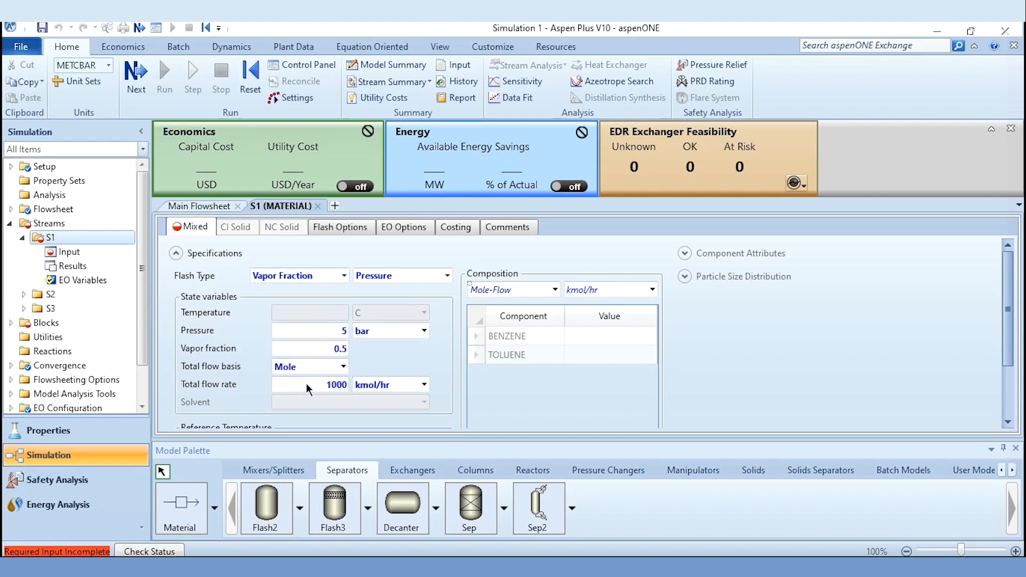
# Step: Define the S1 composition as Mole-Frac with 0.5 for BENZENE and 0.5 for TOLUENE
pyautogui.click(514, 296)
pyautogui.press('Down')
pyautogui.press('Down')
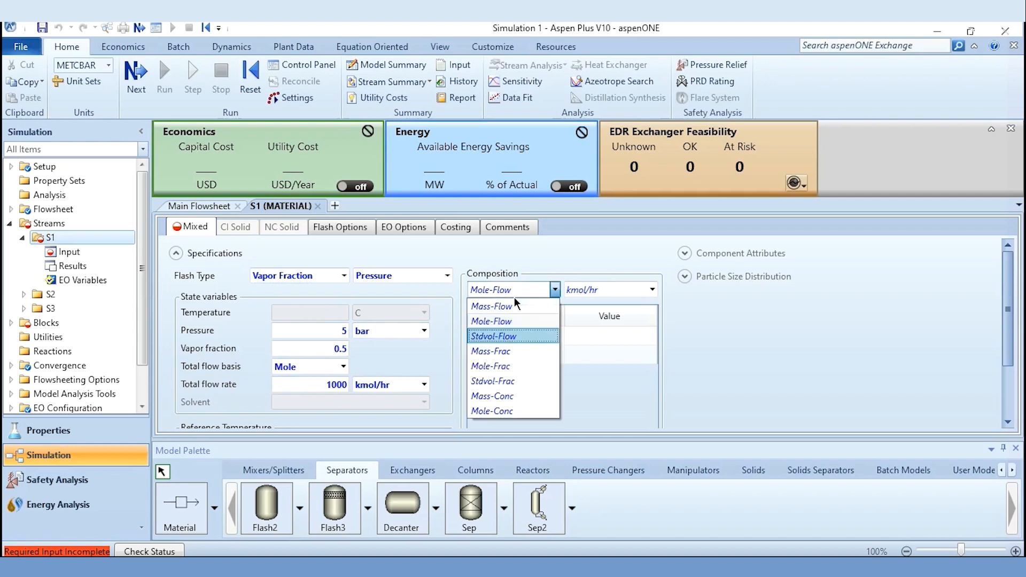
pyautogui.press('Down')
pyautogui.press('Return')
pyautogui.click(586, 333)
pyautogui.write('0.5')
pyautogui.press('Return')
pyautogui.write('0.5')
pyautogui.press('Return')
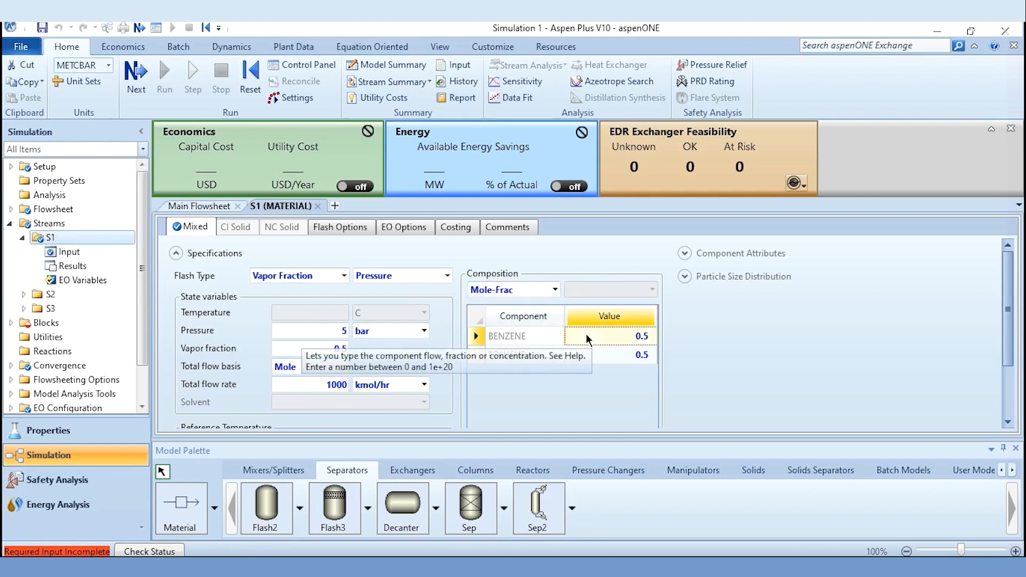
# Step: Specify block B1 by vapor fraction and pressure, with a pressure of 0 bar and a vapor fraction of 0.5
pyautogui.click(143, 83)
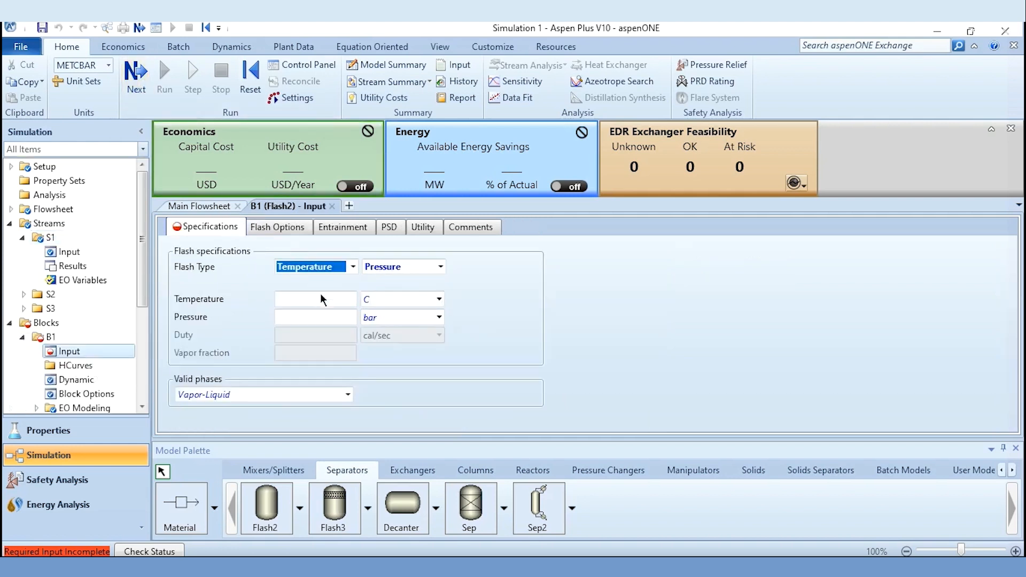
pyautogui.click(302, 319)
pyautogui.write('0')
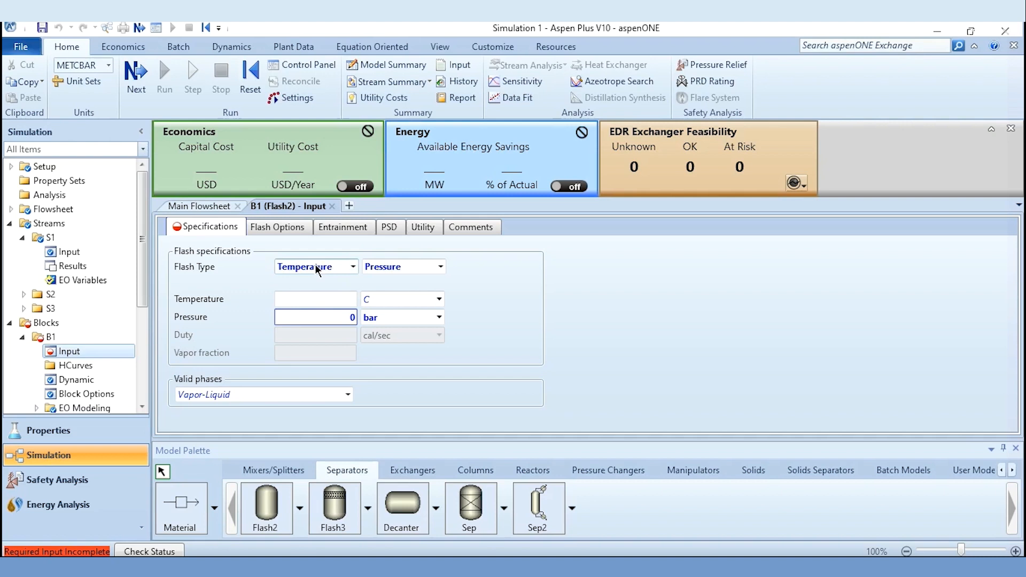
pyautogui.click(353, 267)
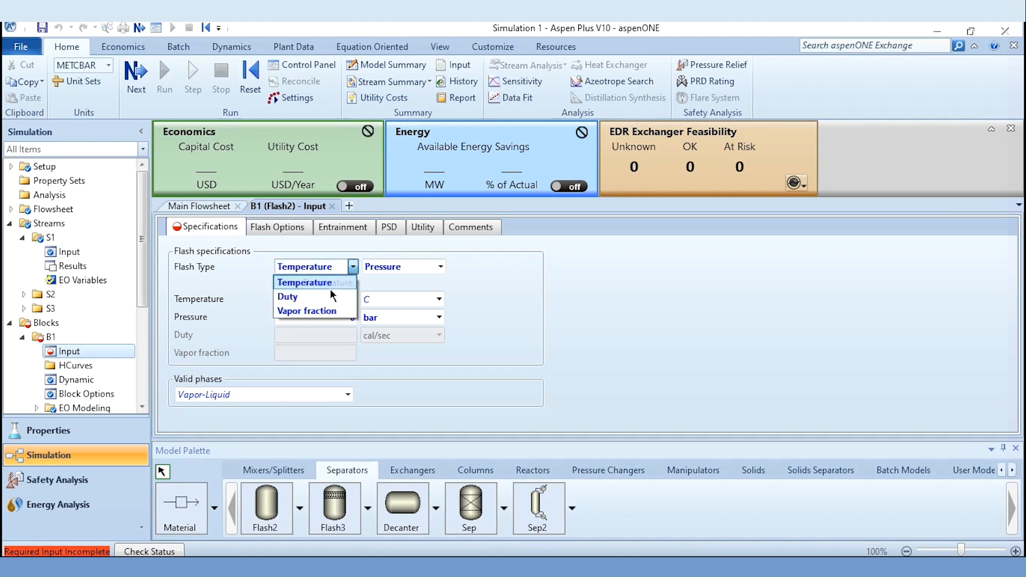
pyautogui.click(312, 309)
pyautogui.click(318, 352)
pyautogui.write('0.5')
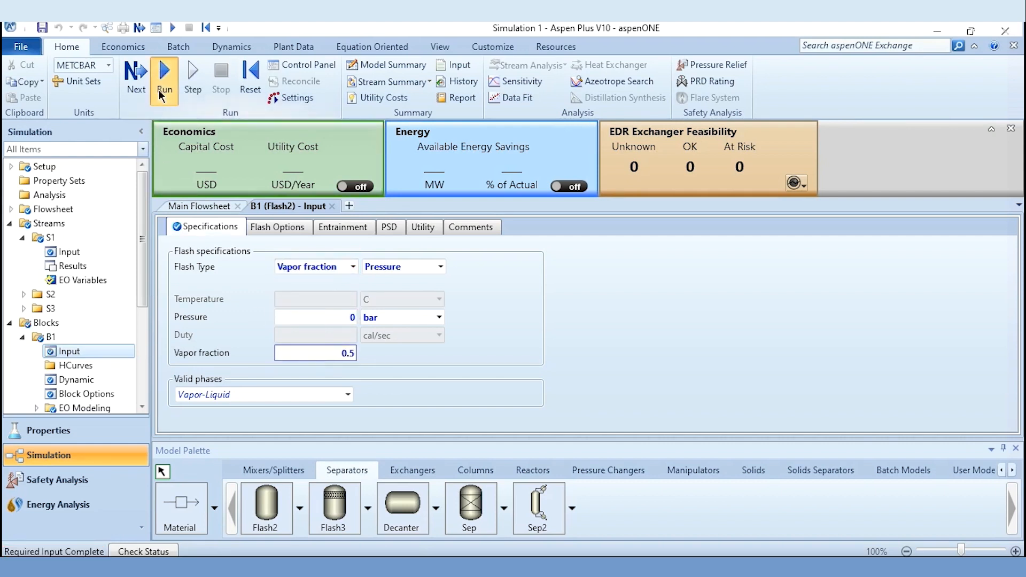
# Step: Run the simulation and show the component mole fractions in block B1's stream results
pyautogui.click(159, 90)
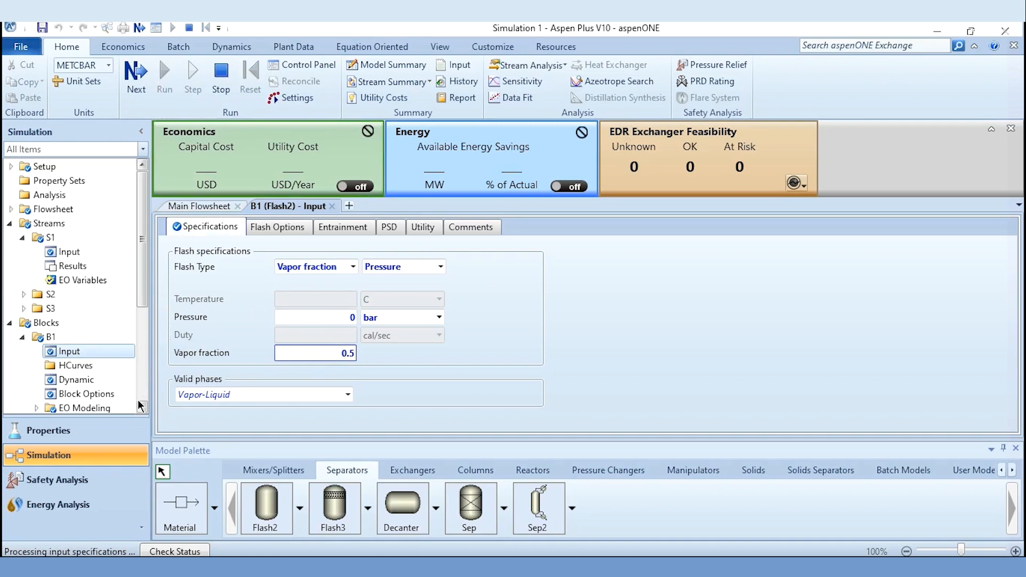
pyautogui.scroll(-2, 144, 410)
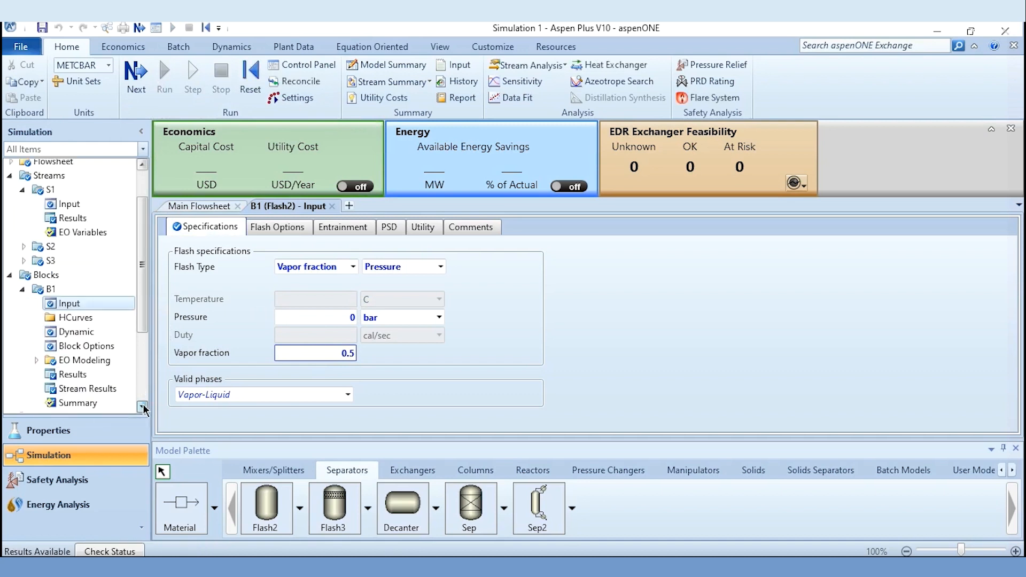
pyautogui.click(113, 353)
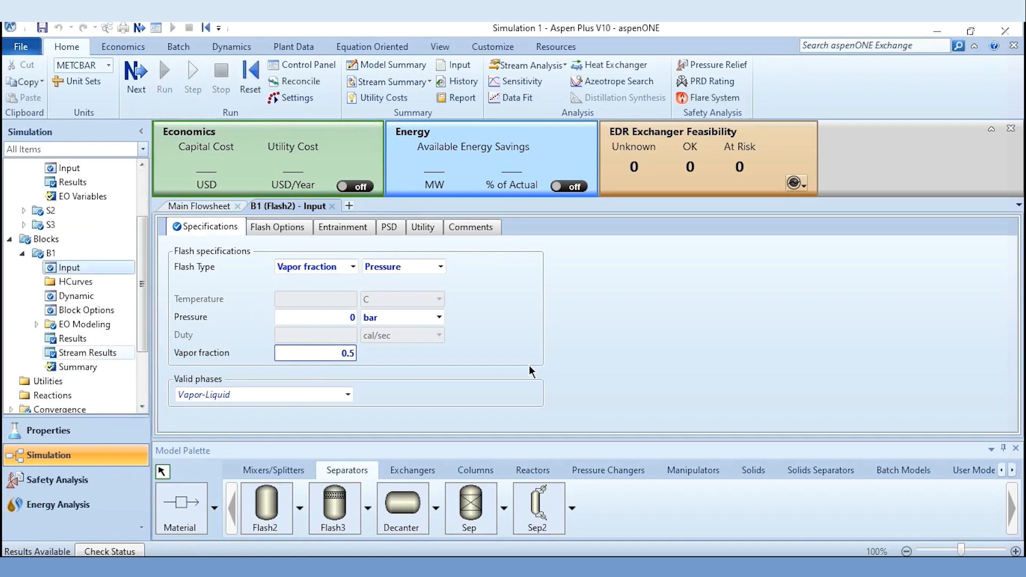
pyautogui.moveTo(1007, 265); pyautogui.dragTo(1012, 381)
pyautogui.click(202, 300)
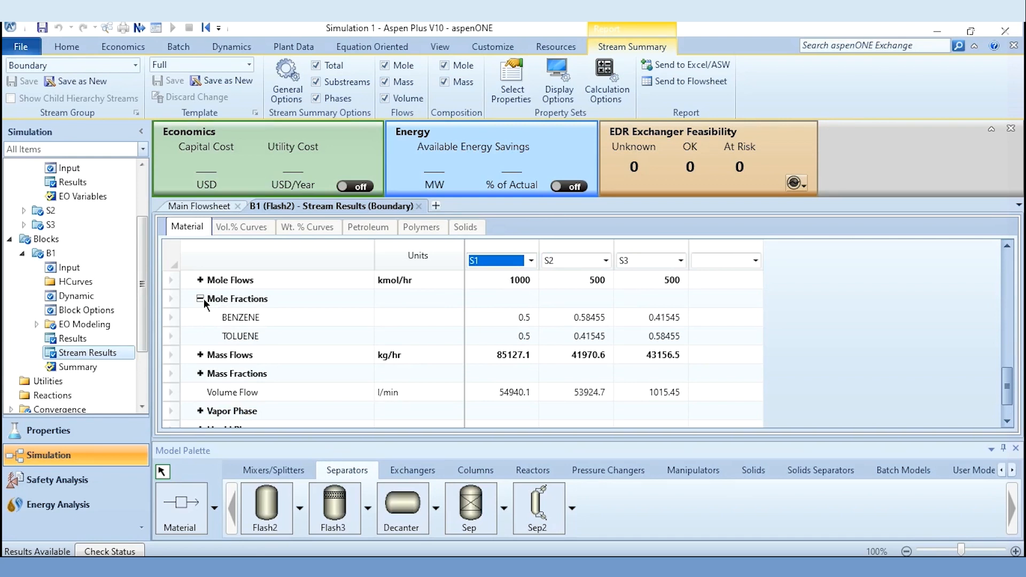
# Step: Create a new optimization with the ID O-1 under the model analysis tools
pyautogui.click(145, 389)
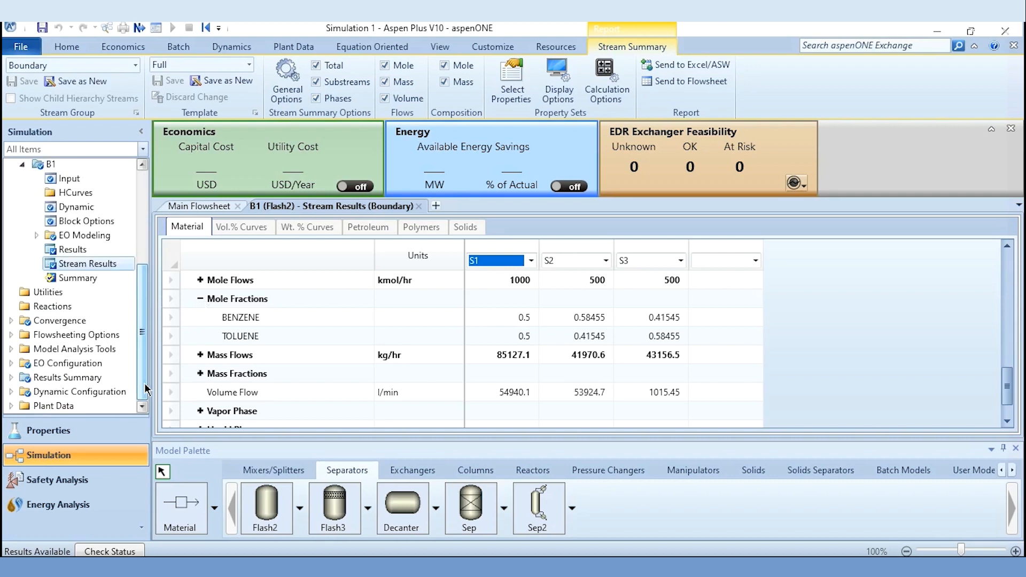
pyautogui.click(11, 349)
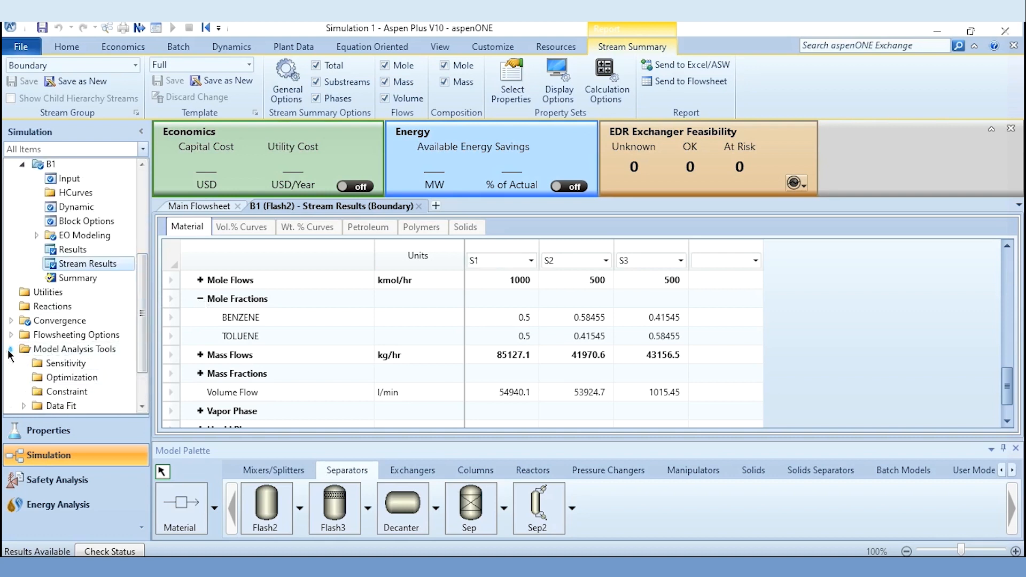
pyautogui.doubleClick(59, 378)
pyautogui.click(214, 238)
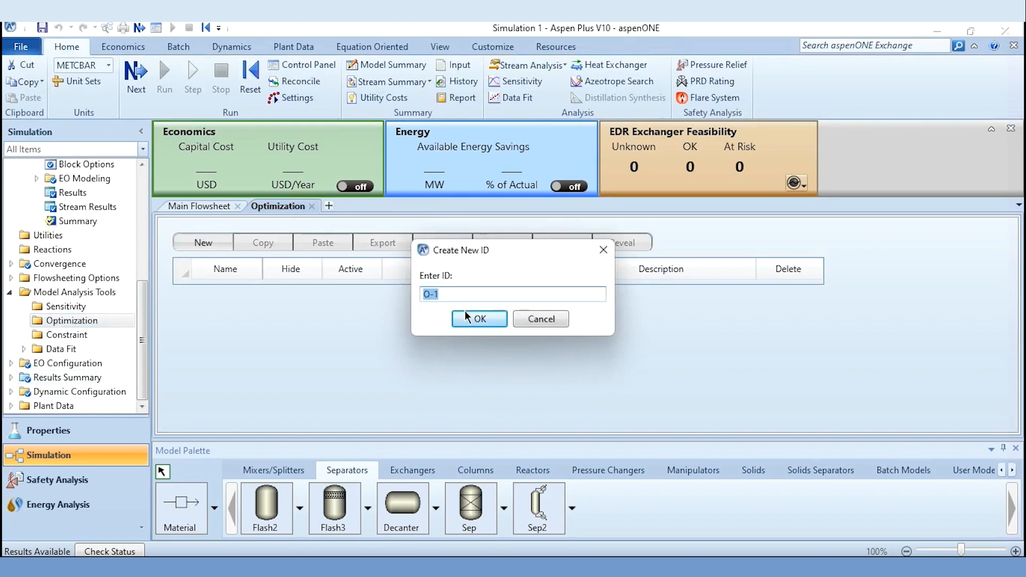
pyautogui.click(465, 316)
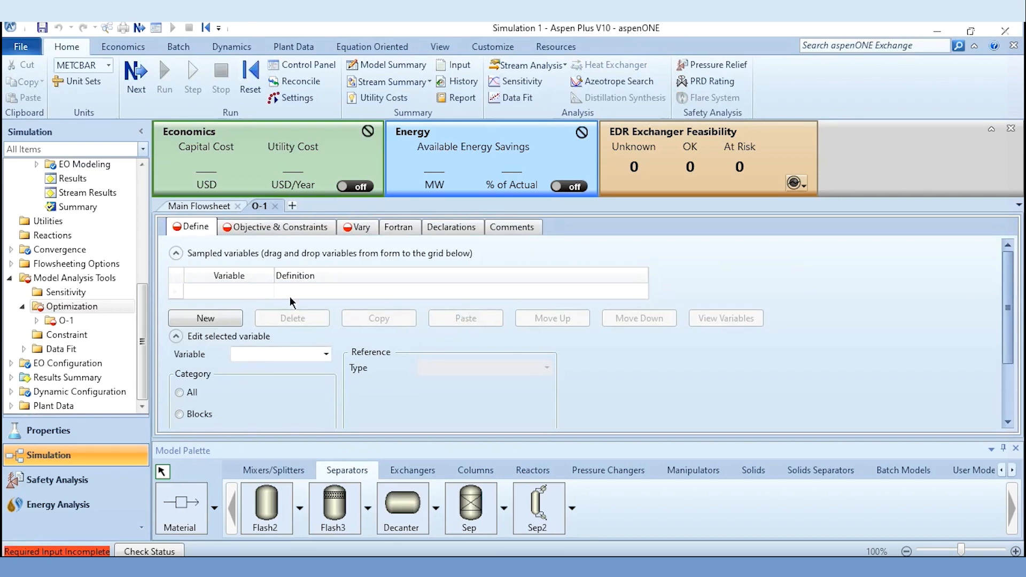
# Step: Add a sampled variable named BENZENE to optimization O-1
pyautogui.click(214, 316)
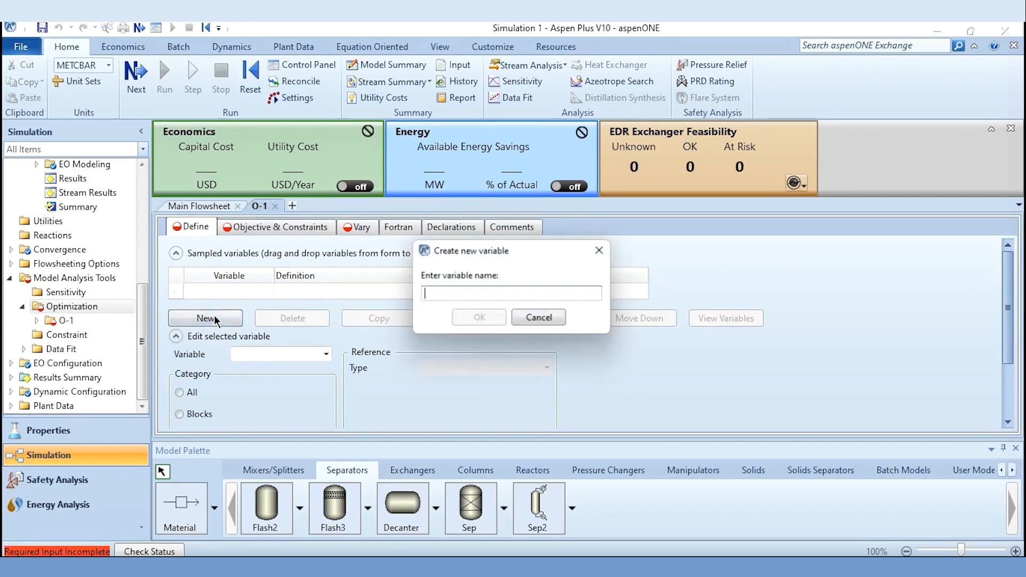
pyautogui.write('BENZENE')
pyautogui.press('Return')
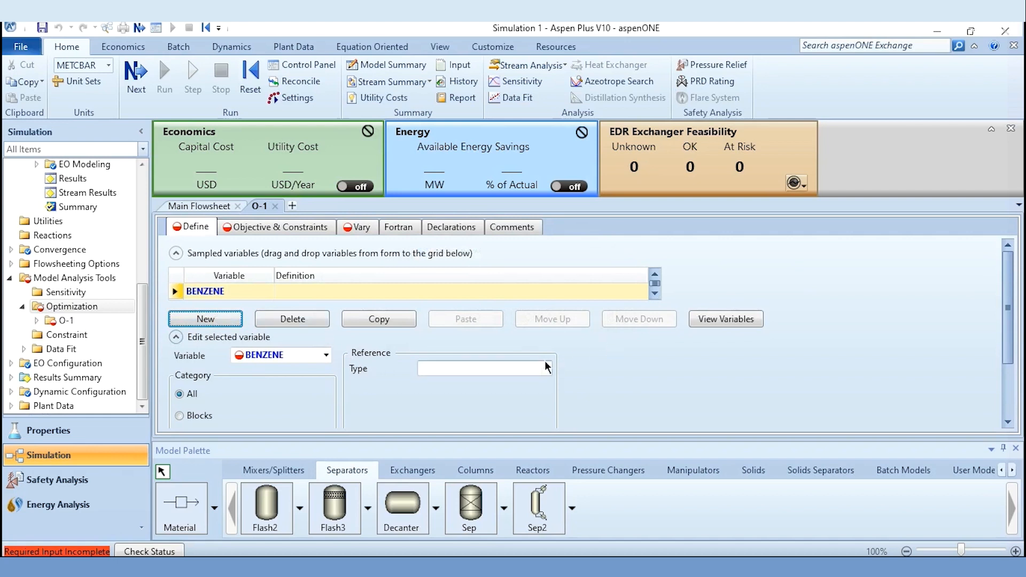
# Step: Define the BENZENE variable as the Mole-Frac of component BENZENE in stream S2
pyautogui.click(518, 369)
pyautogui.write('mo')
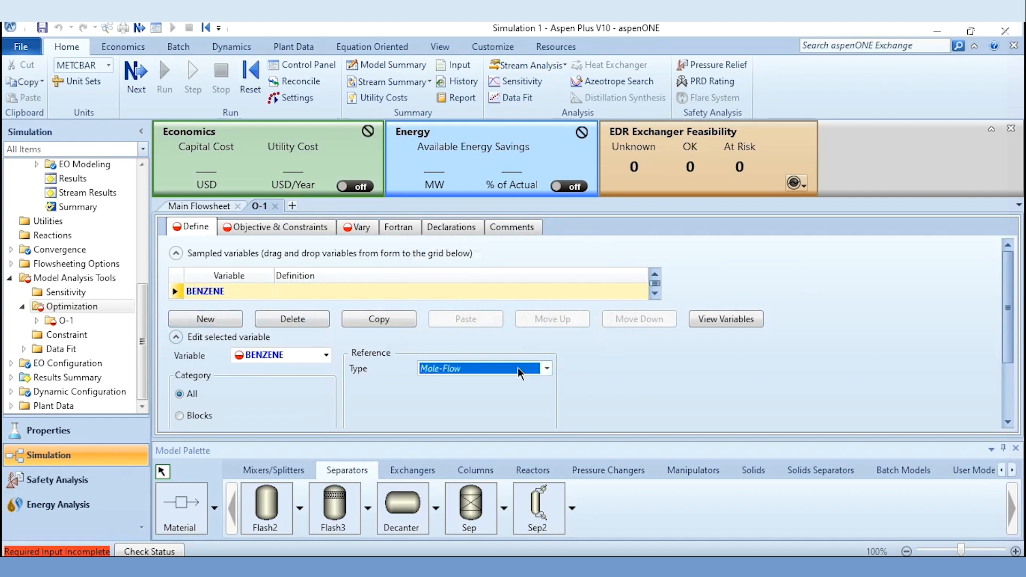
pyautogui.write('le-fr')
pyautogui.click(545, 385)
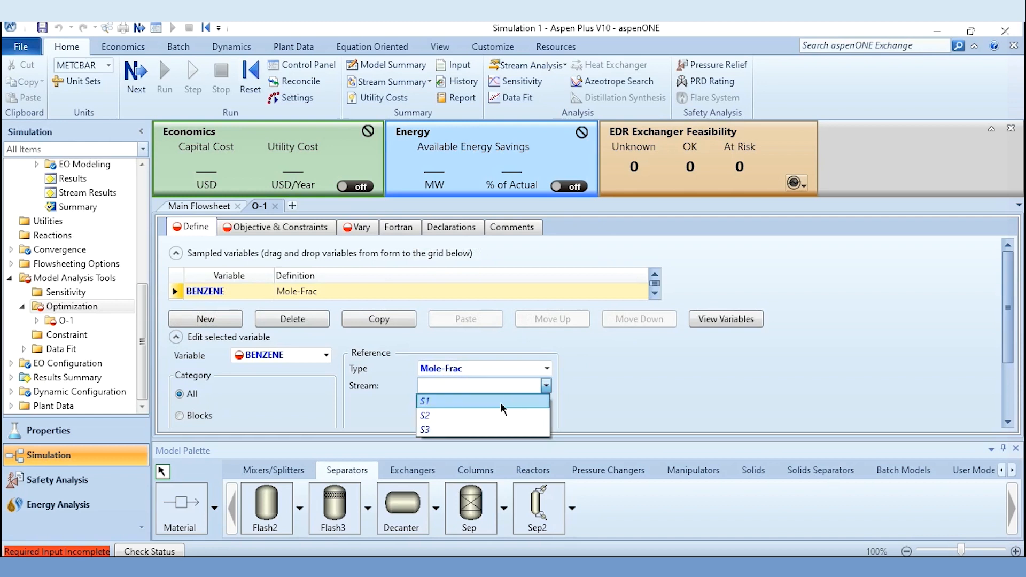
pyautogui.click(474, 416)
pyautogui.click(545, 420)
pyautogui.click(499, 431)
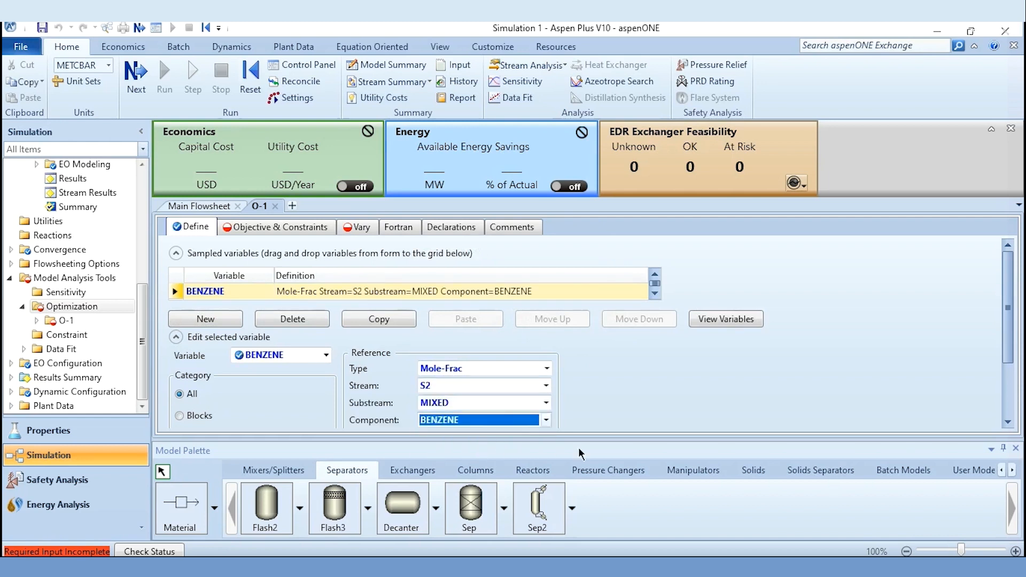
pyautogui.click(704, 425)
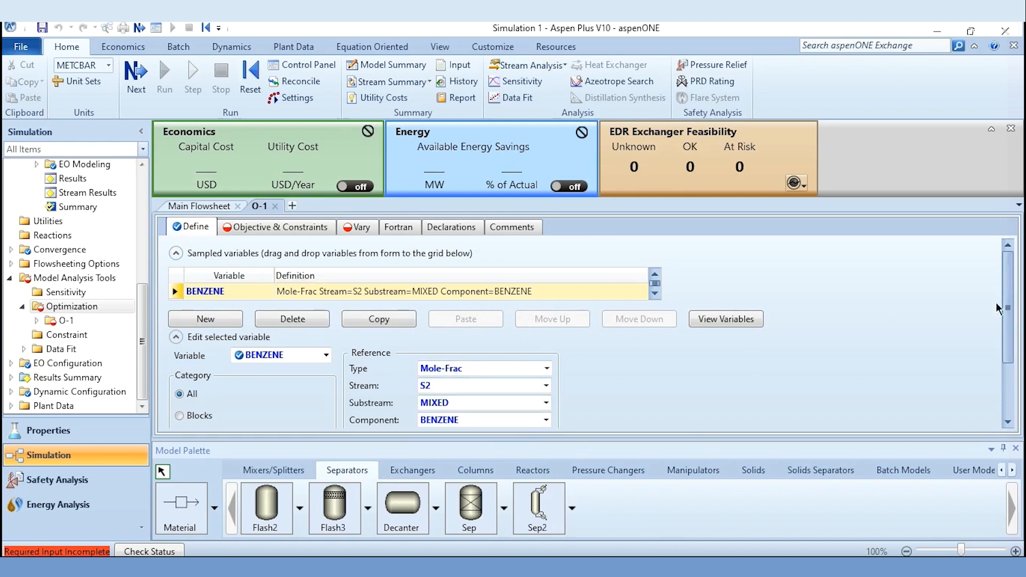
pyautogui.moveTo(1008, 315); pyautogui.dragTo(1005, 375)
pyautogui.scroll(3, 1005, 401)
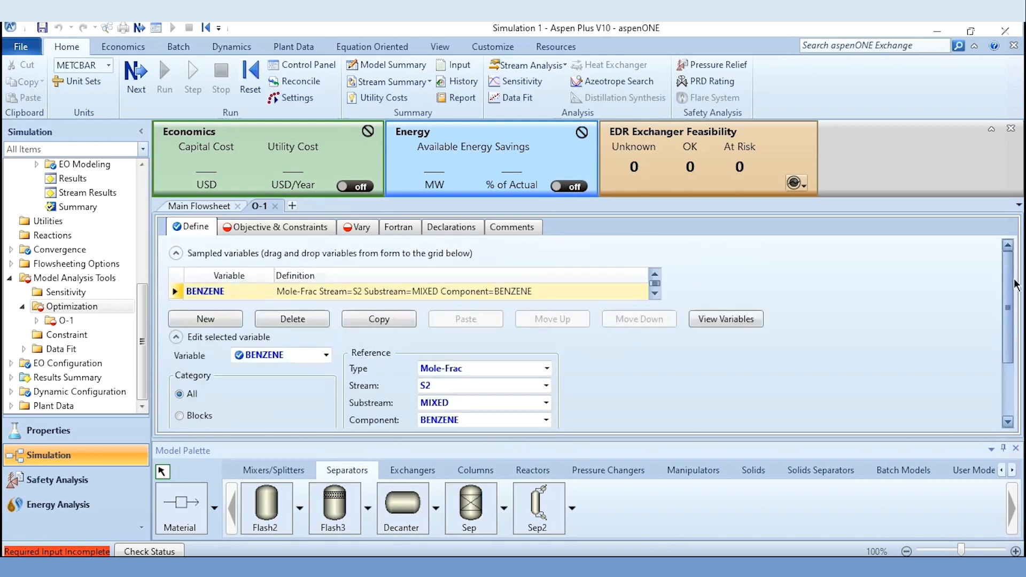
# Step: Set the optimization objective to maximize BENZENE
pyautogui.click(279, 228)
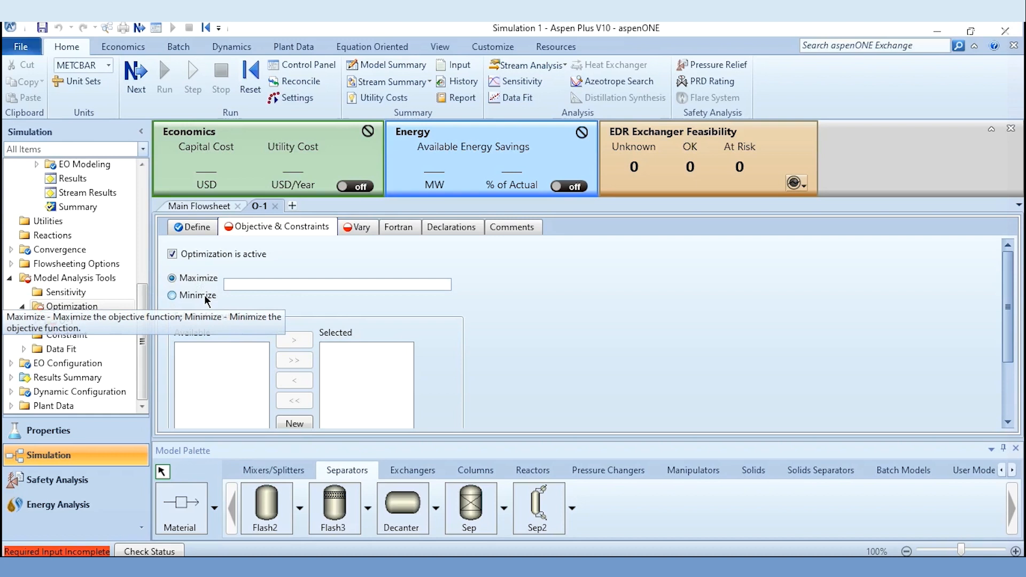
pyautogui.click(266, 282)
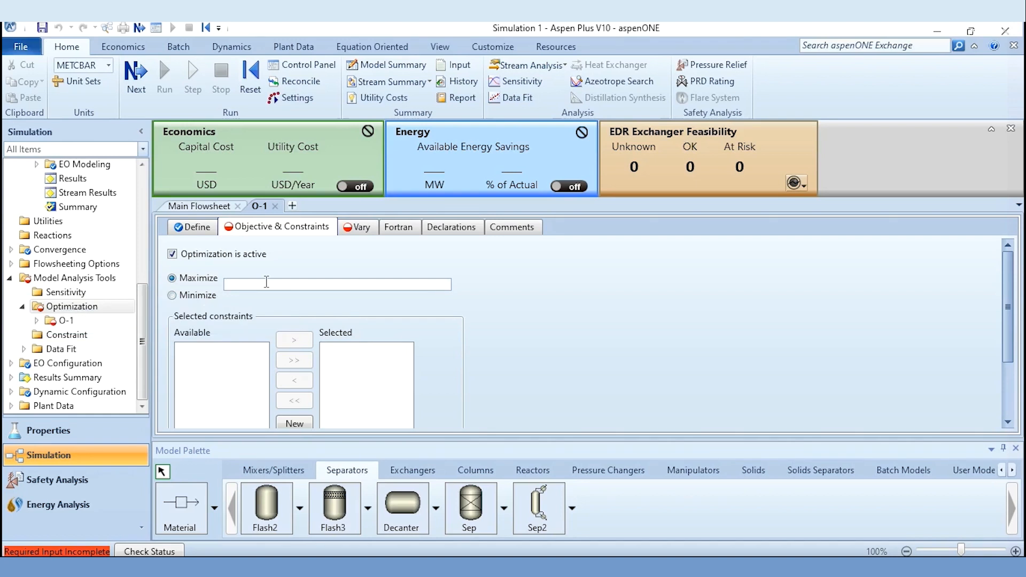
pyautogui.click(211, 231)
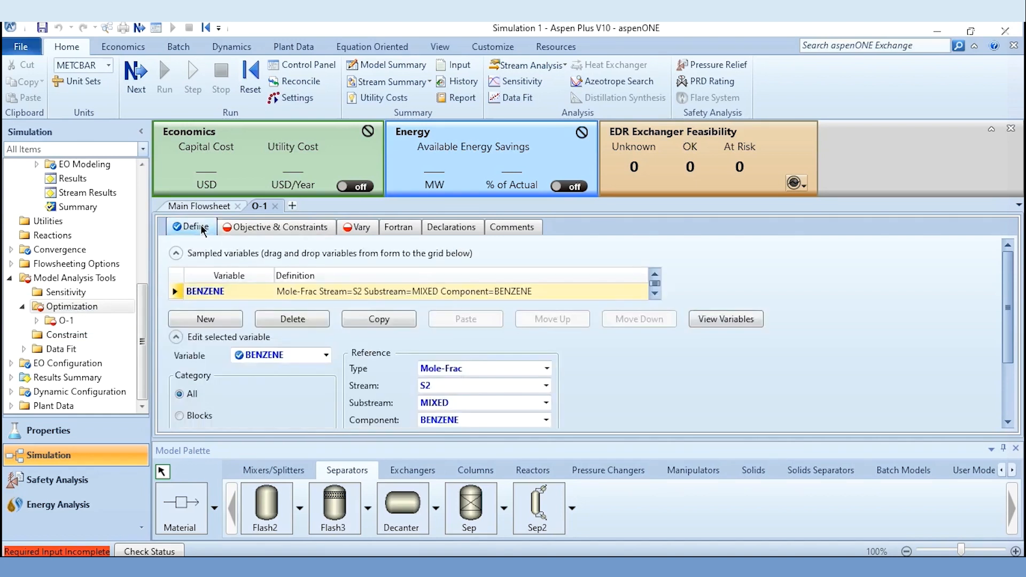
pyautogui.click(257, 228)
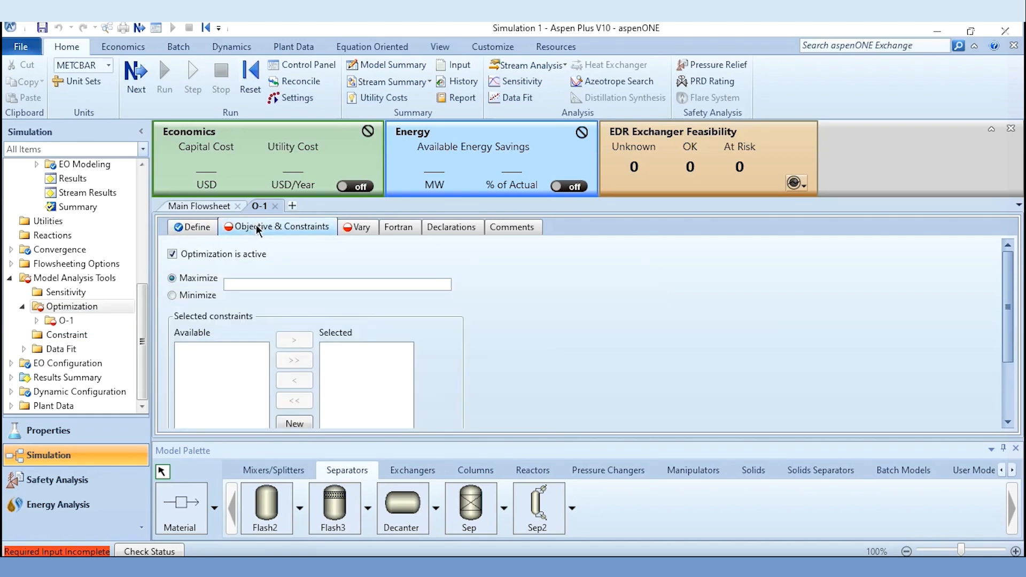
pyautogui.write('BENZENE')
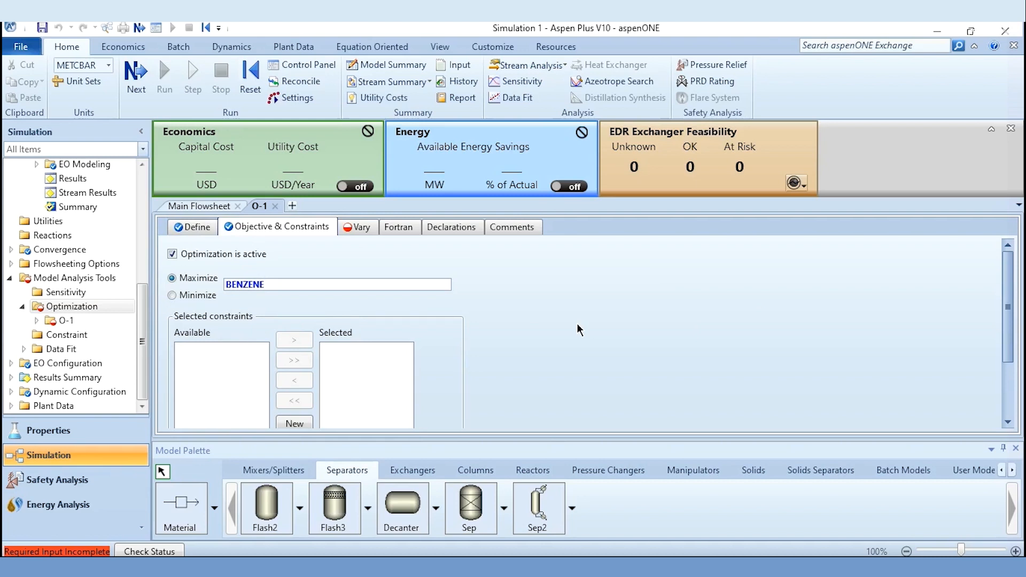
pyautogui.scroll(-3, 1008, 265)
pyautogui.scroll(3, 1008, 263)
# Step: Add a manipulated variable to optimization O-1 and set its type to Block-Var
pyautogui.click(376, 228)
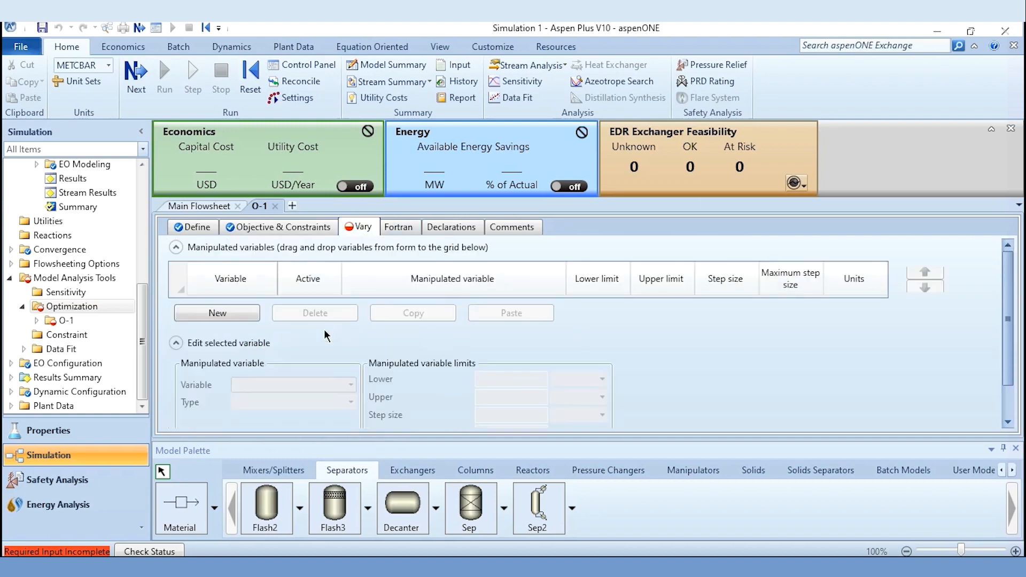
pyautogui.click(231, 319)
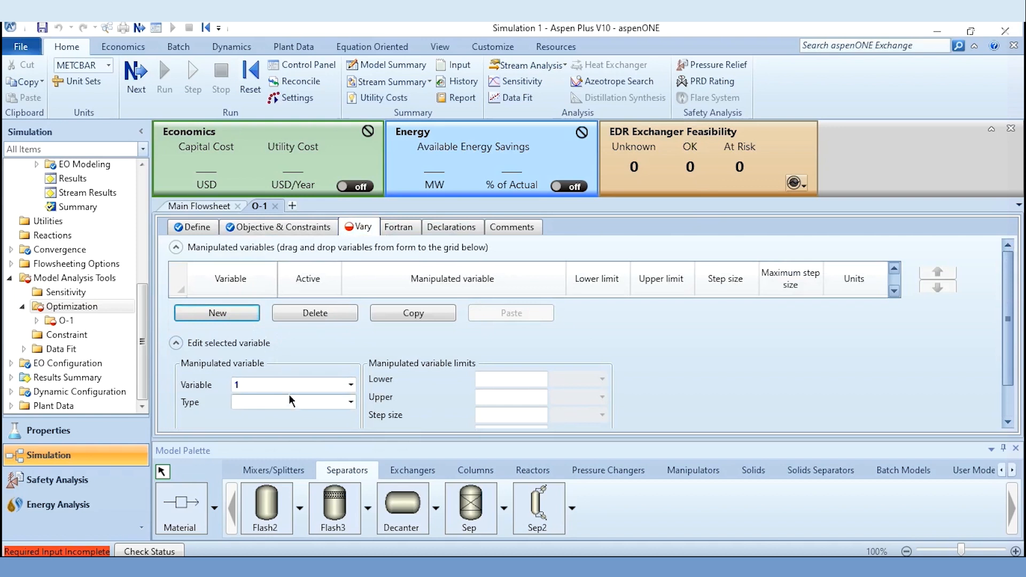
pyautogui.click(290, 401)
pyautogui.press('Down')
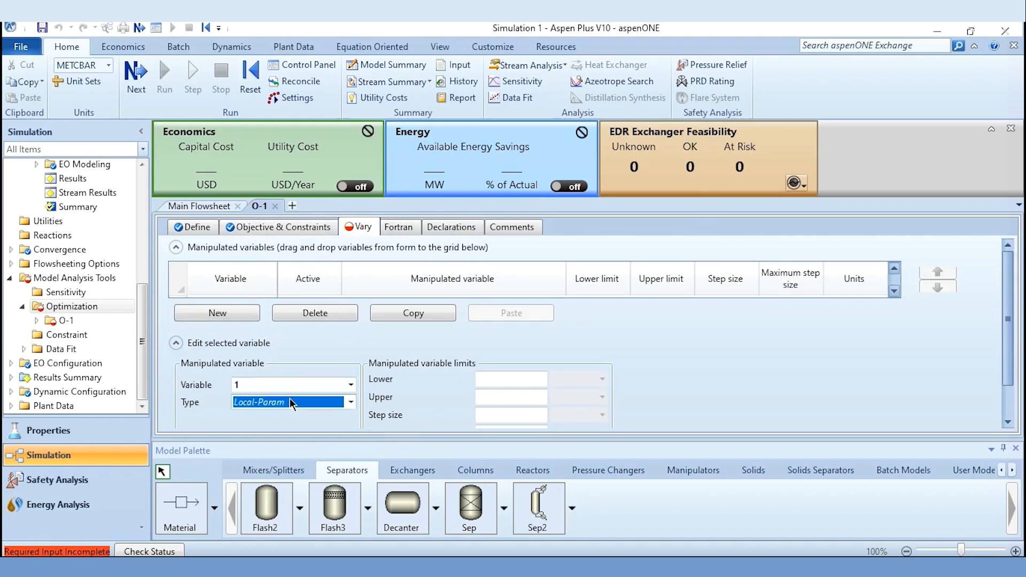
pyautogui.press('Down')
pyautogui.press('Down')
pyautogui.press('Down')
pyautogui.press('Return')
# Step: Set the manipulated variable's block to B1 and choose VFRAC as the block variable
pyautogui.click(313, 420)
pyautogui.press('Down')
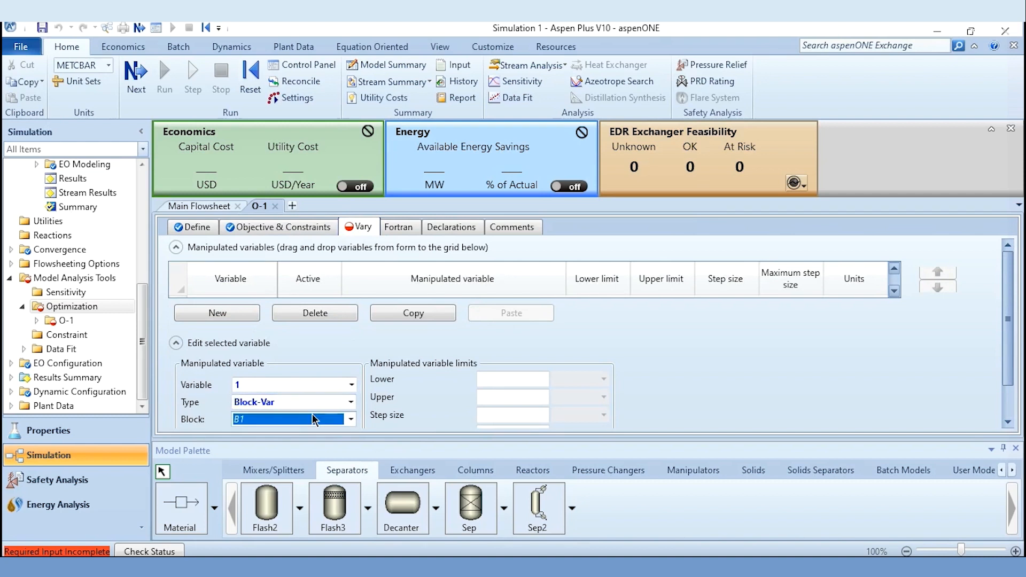
pyautogui.press('Return')
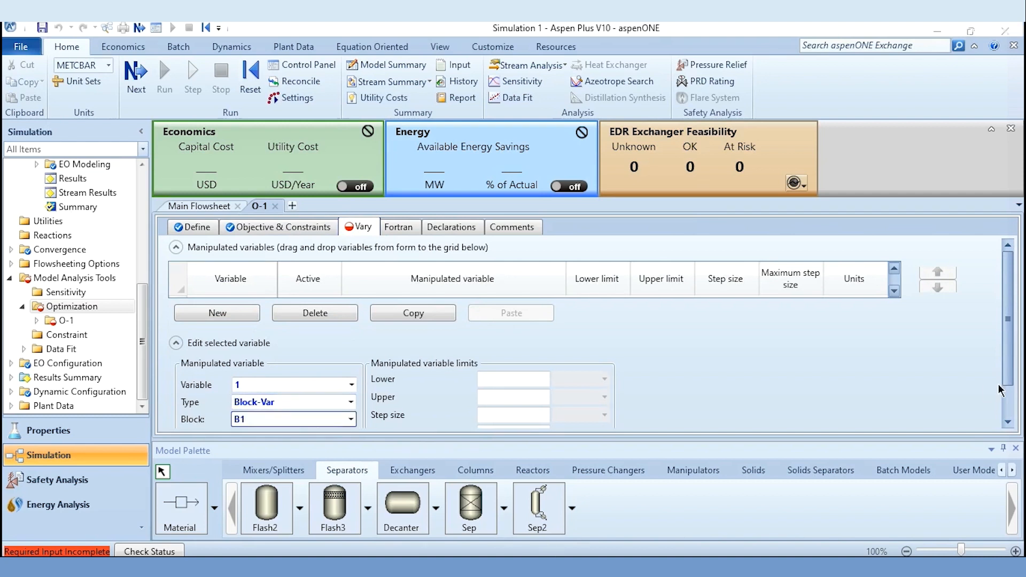
pyautogui.scroll(-1, 947, 399)
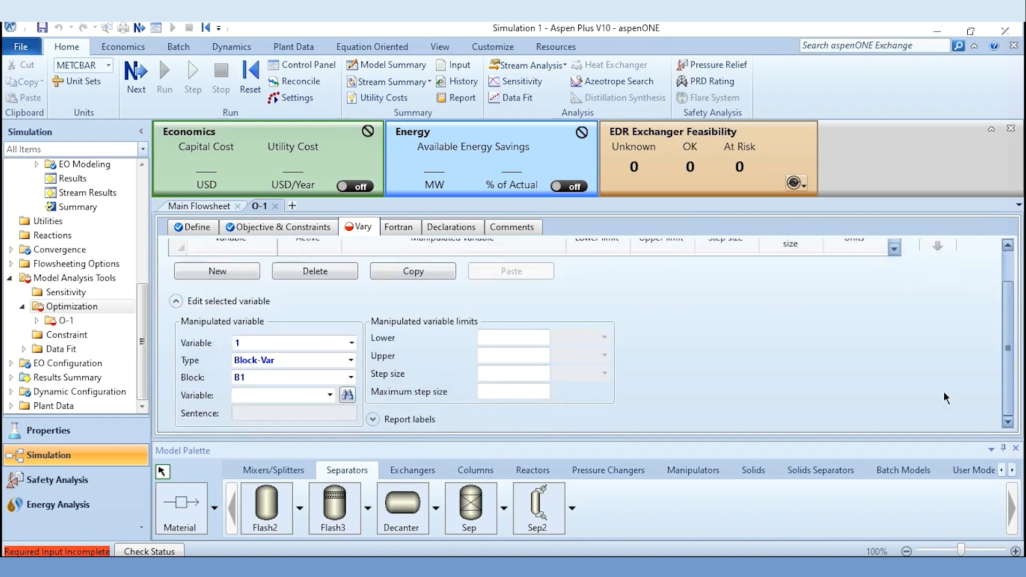
pyautogui.click(330, 395)
pyautogui.scroll(-3, 328, 370)
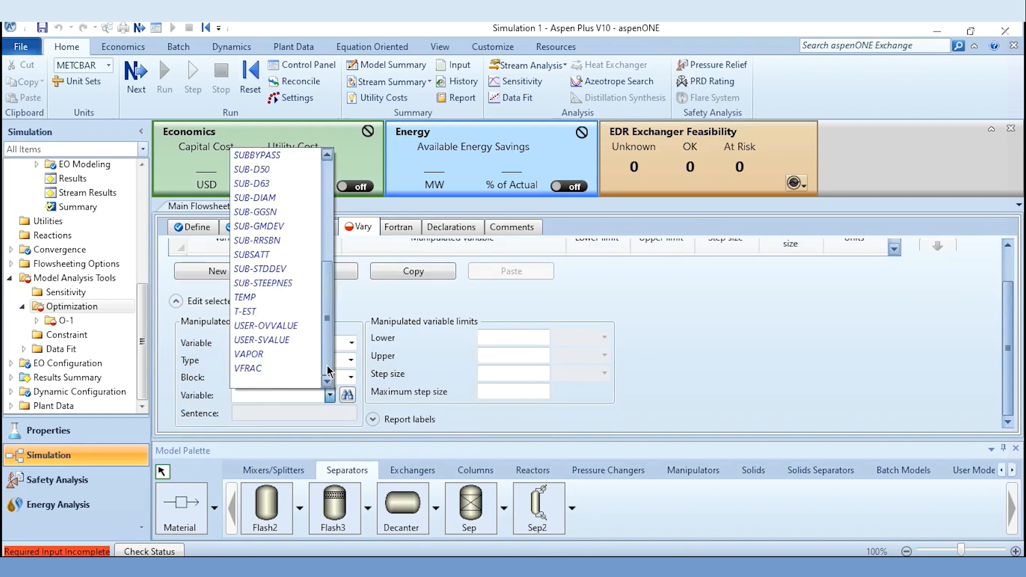
pyautogui.click(280, 365)
# Step: Set the VFRAC lower limit to 0.1 and upper limit to 0.5, and run the simulation
pyautogui.click(521, 337)
pyautogui.write('0.1')
pyautogui.press('Tab')
pyautogui.write('0.5')
pyautogui.click(160, 86)
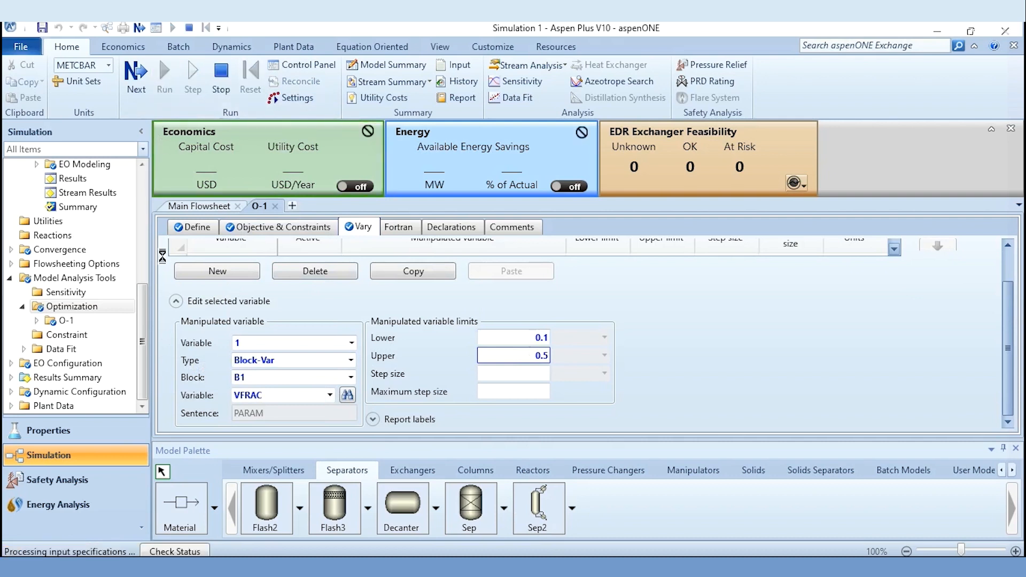
# Step: Examine the O-1 optimization results, checking the objective function summary and the manipulated variables
pyautogui.click(36, 320)
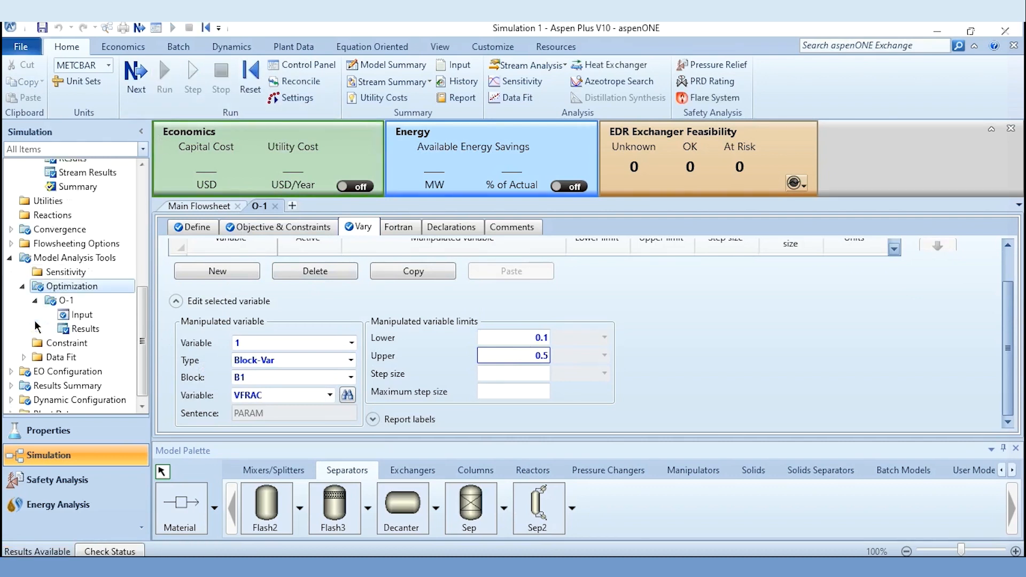
pyautogui.click(81, 327)
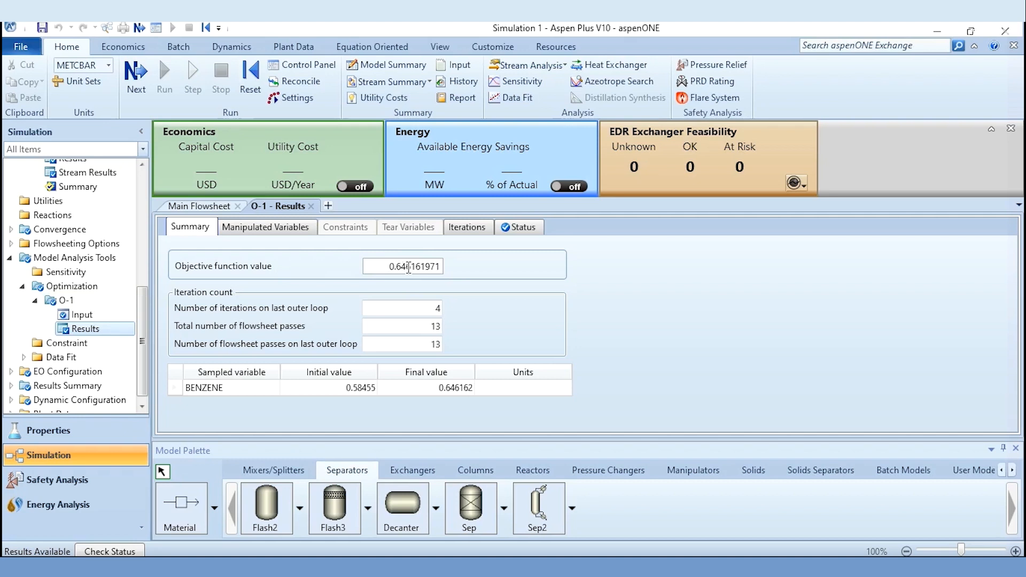
pyautogui.click(571, 306)
pyautogui.click(279, 230)
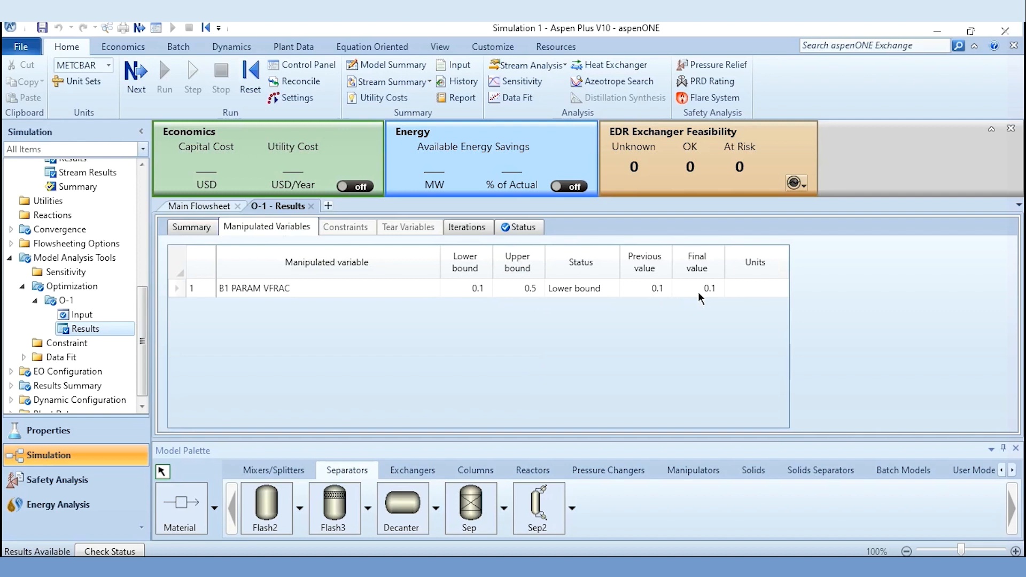
# Step: Create a constraint with the ID C-1 and add a sampled variable named BENZENE to it
pyautogui.click(82, 341)
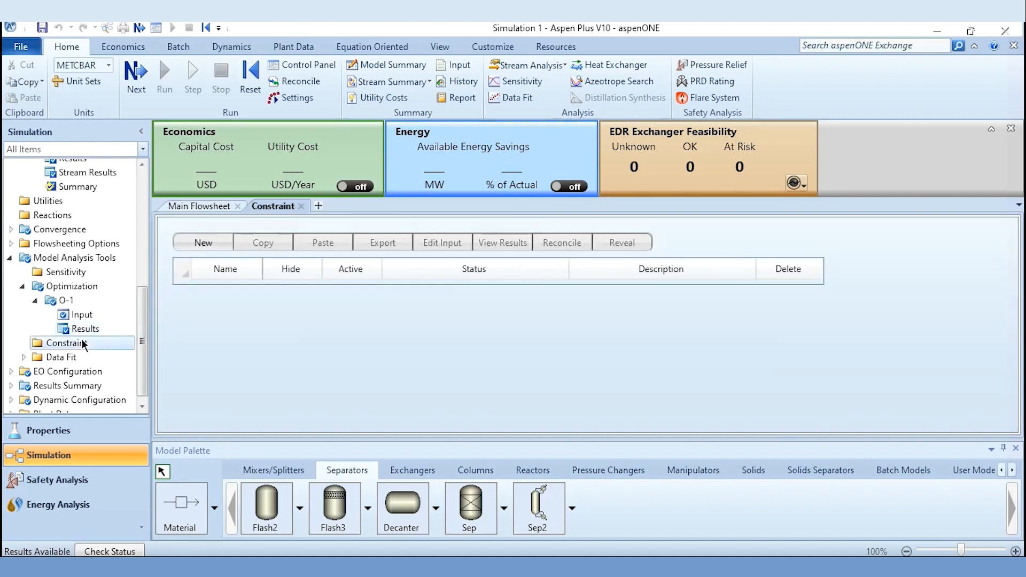
pyautogui.click(183, 249)
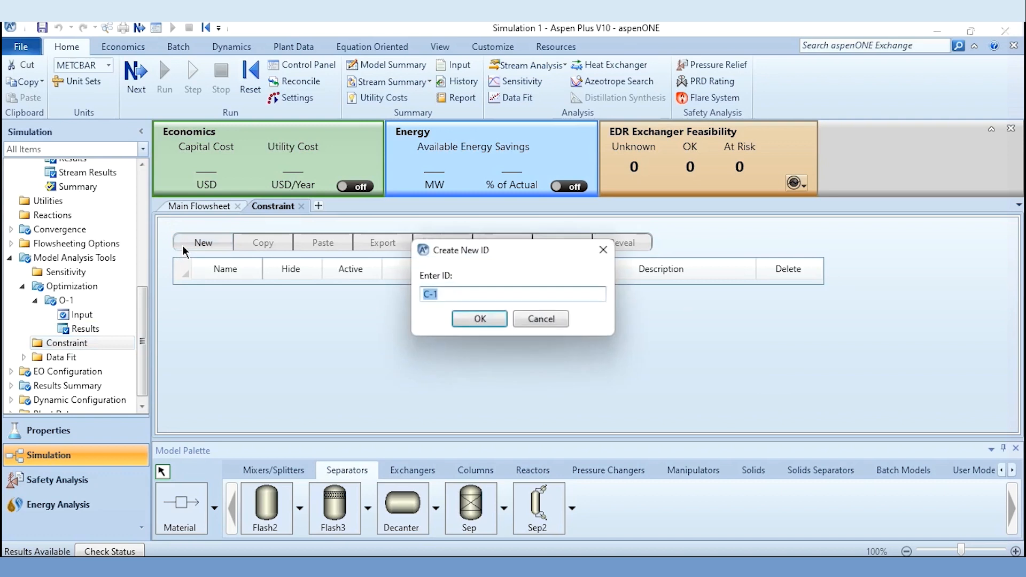
pyautogui.click(479, 320)
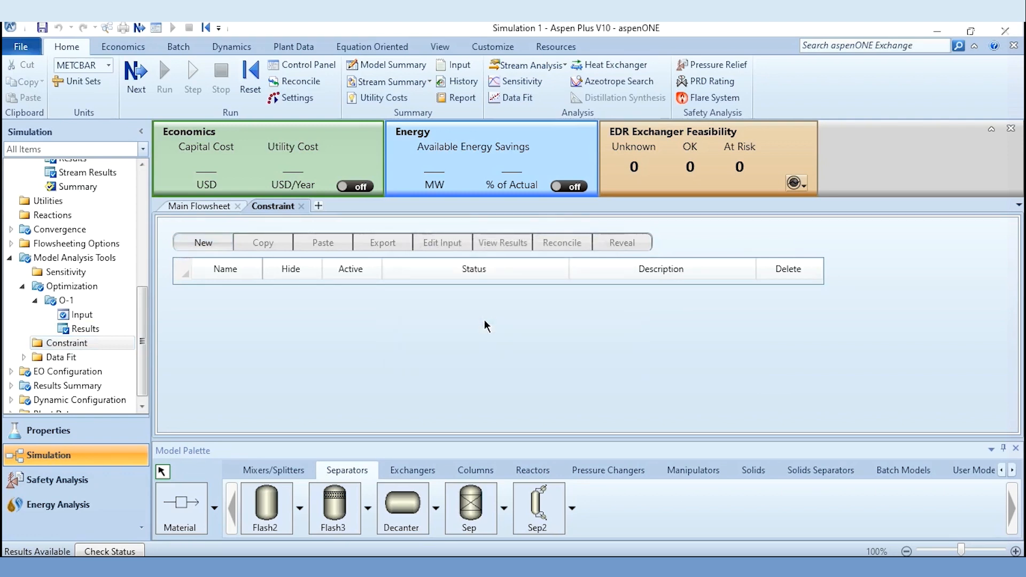
pyautogui.click(206, 319)
pyautogui.write('BENZENE')
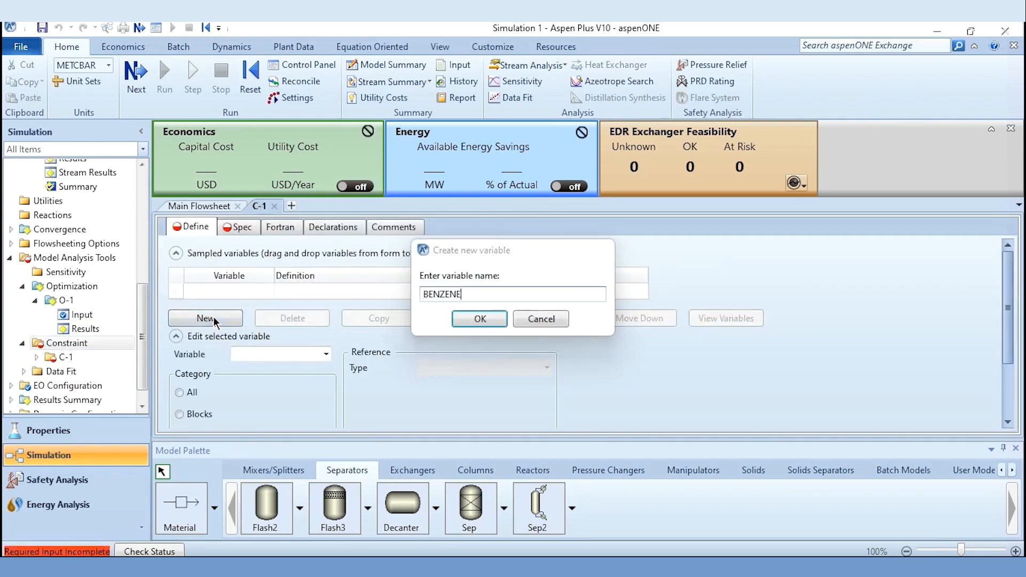
pyautogui.press('Return')
# Step: Define the constraint's BENZENE variable as the Mole-Frac of component BENZENE in stream S2, substream MIXED
pyautogui.click(451, 370)
pyautogui.write('Mole-Flow')
pyautogui.write('rac')
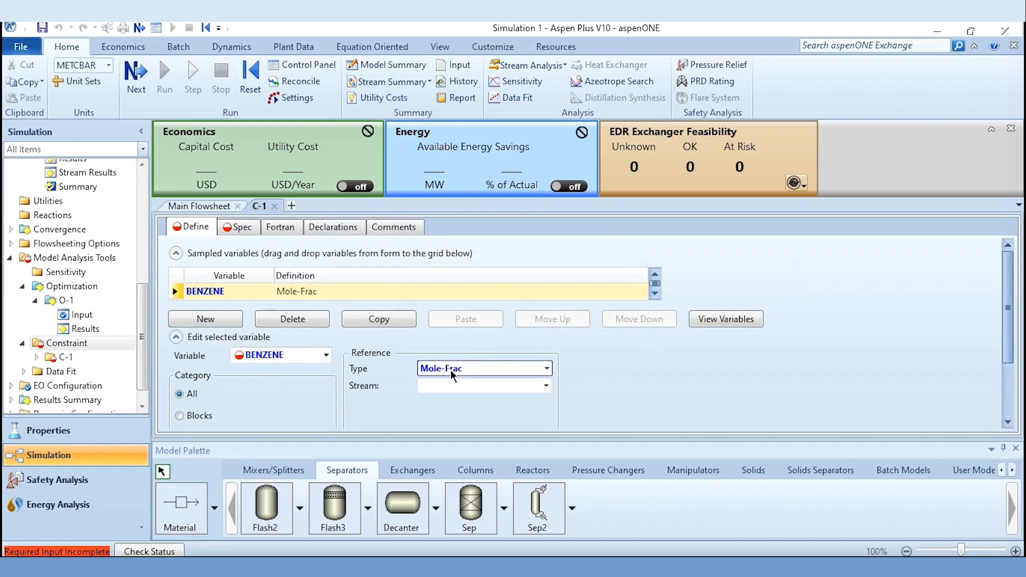
pyautogui.click(466, 388)
pyautogui.write('S2')
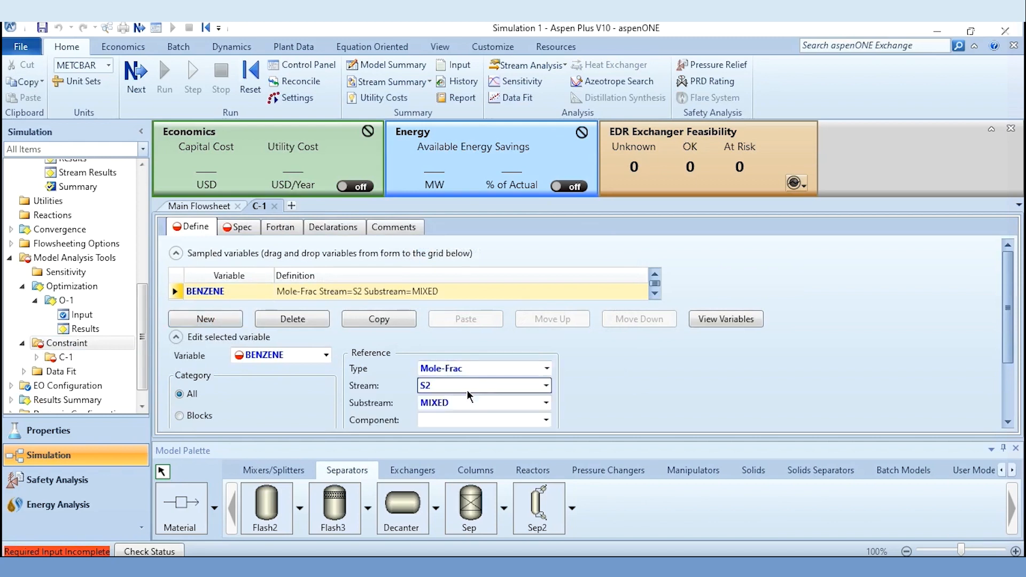
pyautogui.click(470, 422)
pyautogui.press('Return')
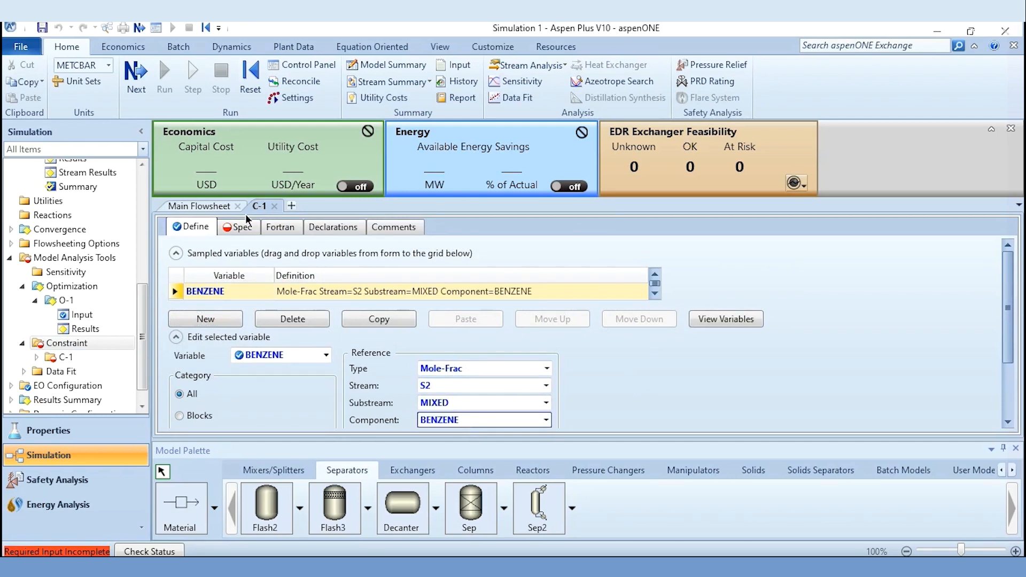
# Step: Specify constraint C-1 as 0.65 equal to BENZENE with a tolerance of 0.0001
pyautogui.click(242, 228)
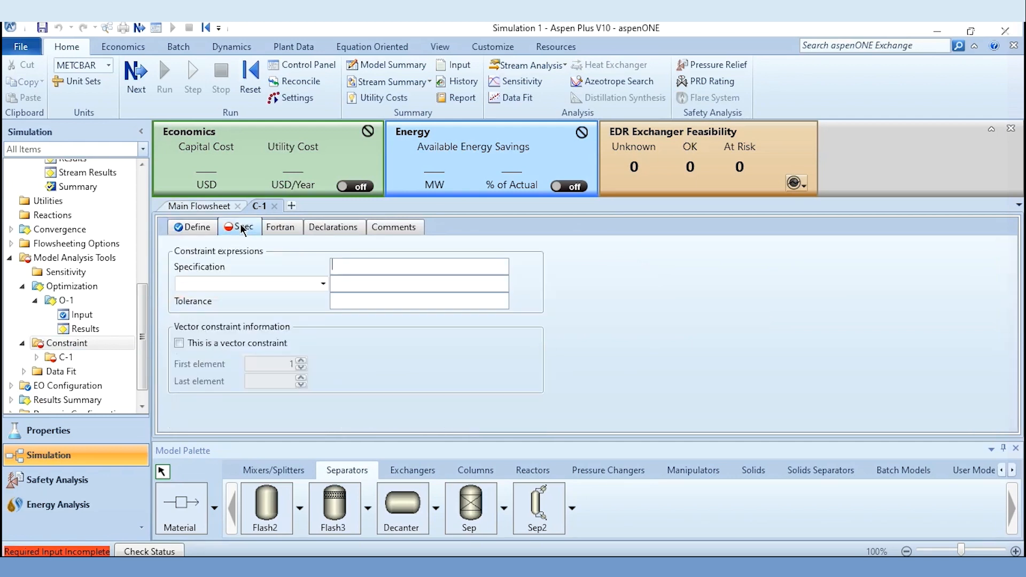
pyautogui.click(323, 285)
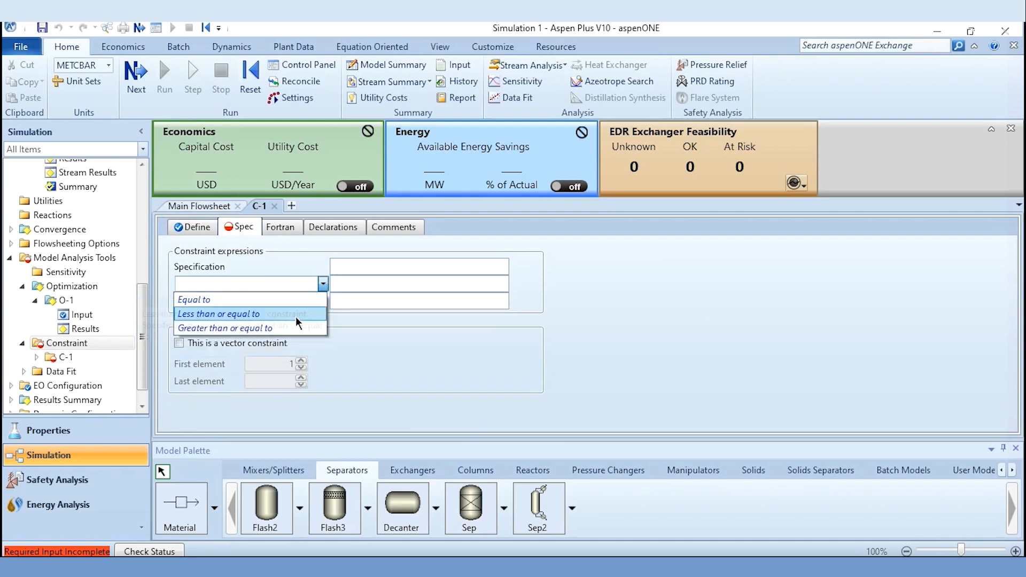
pyautogui.click(309, 304)
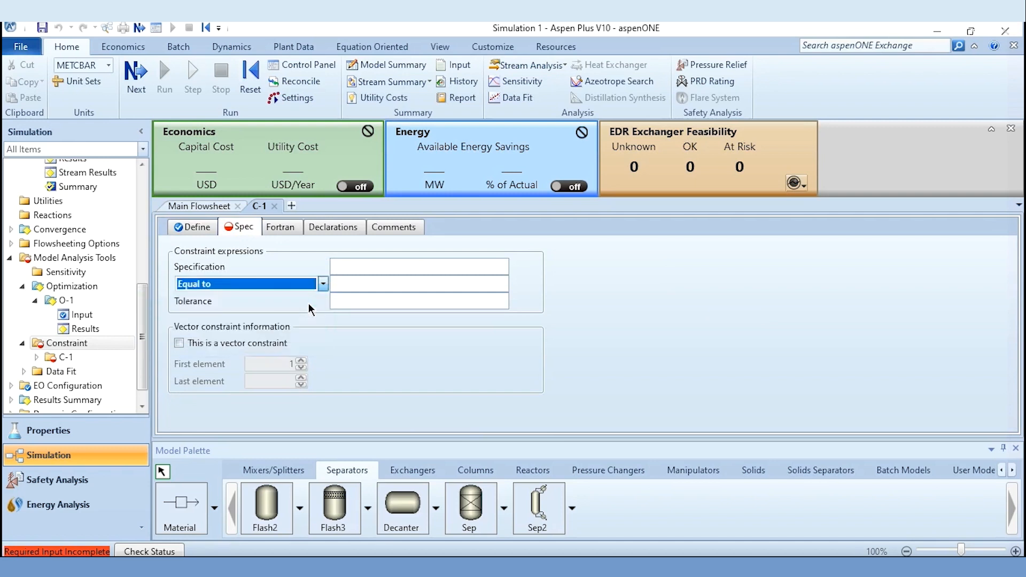
pyautogui.click(462, 415)
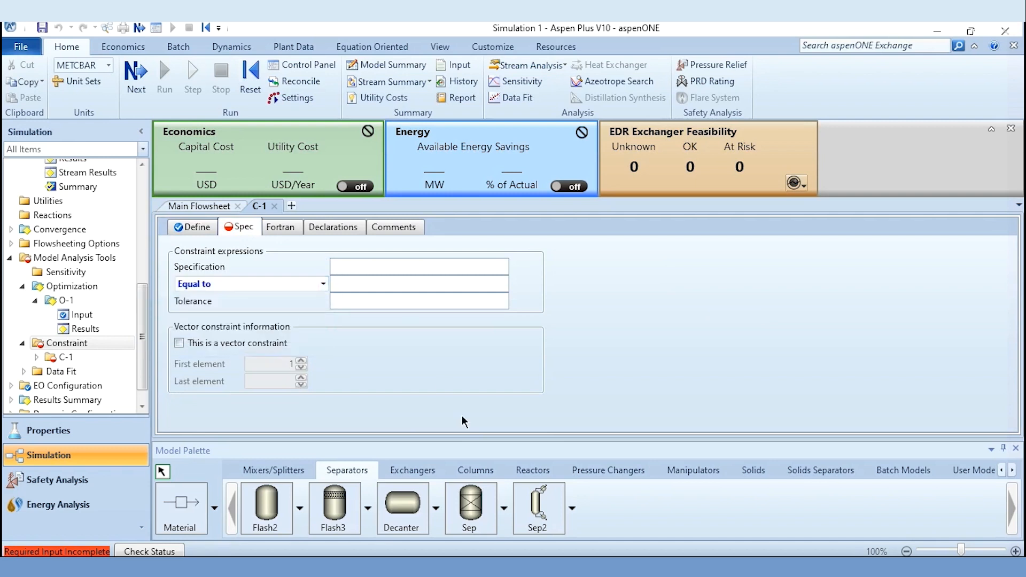
pyautogui.click(367, 268)
pyautogui.write('0.65')
pyautogui.write('BENZENE')
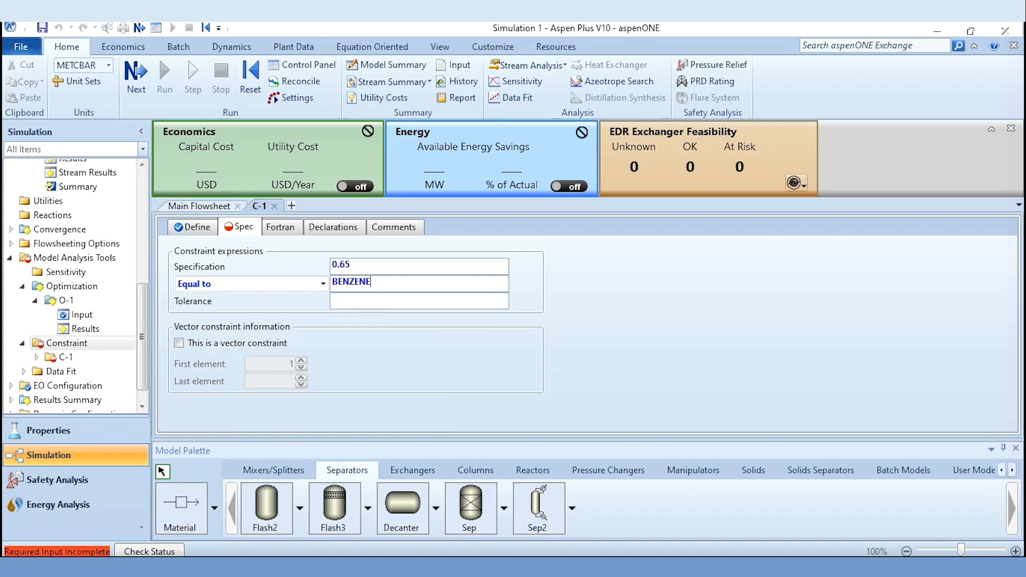
pyautogui.click(373, 302)
pyautogui.write('0.0001')
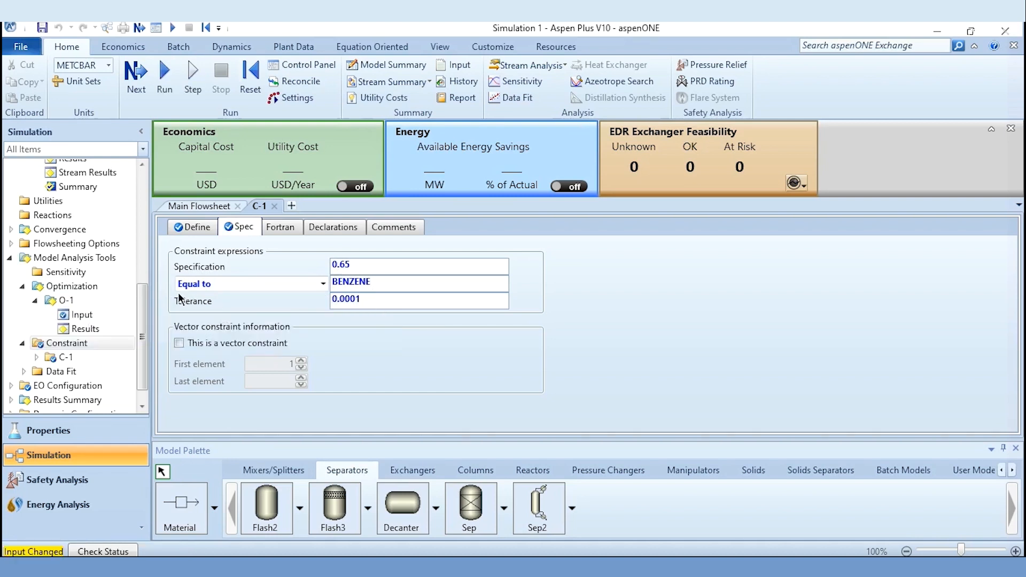
# Step: Reset and rerun the simulation, and open the O-1 optimization results
pyautogui.click(249, 86)
pyautogui.click(451, 335)
pyautogui.click(151, 94)
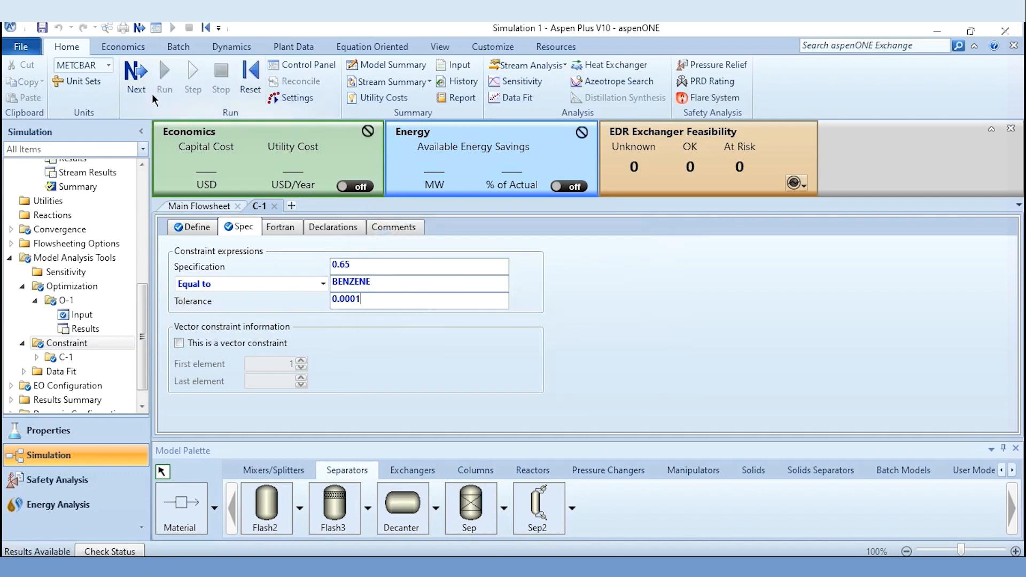
pyautogui.click(87, 328)
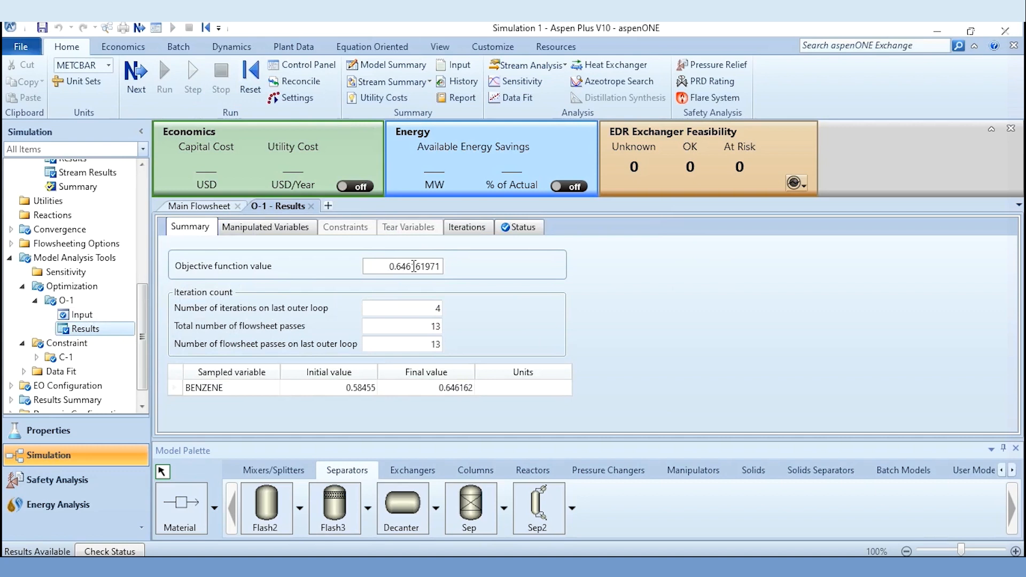
# Step: Add constraint C-1 to the selected constraints of optimization O-1
pyautogui.click(73, 320)
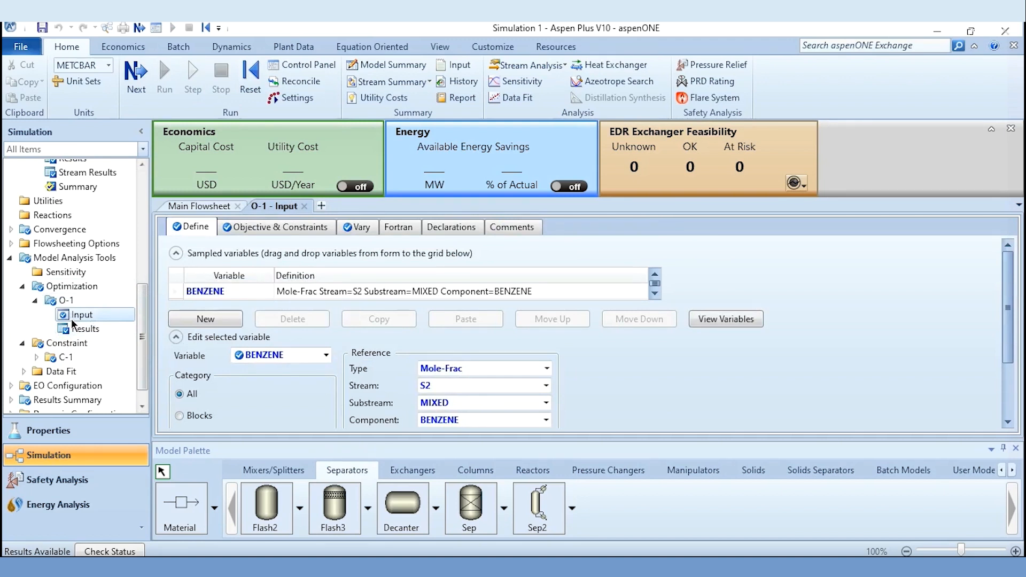
pyautogui.click(270, 233)
pyautogui.click(207, 352)
pyautogui.doubleClick(206, 352)
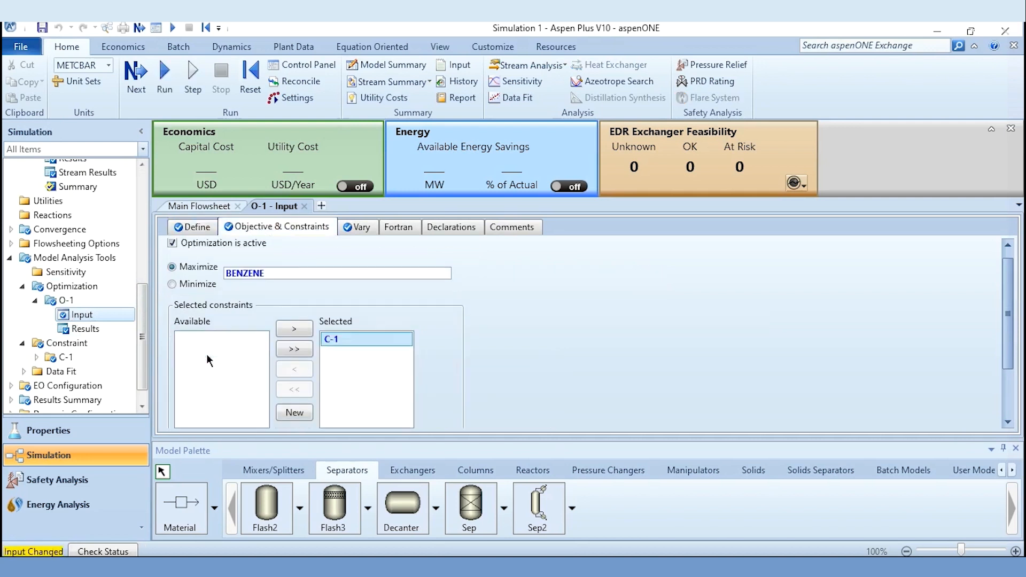
pyautogui.scroll(-3, 1015, 423)
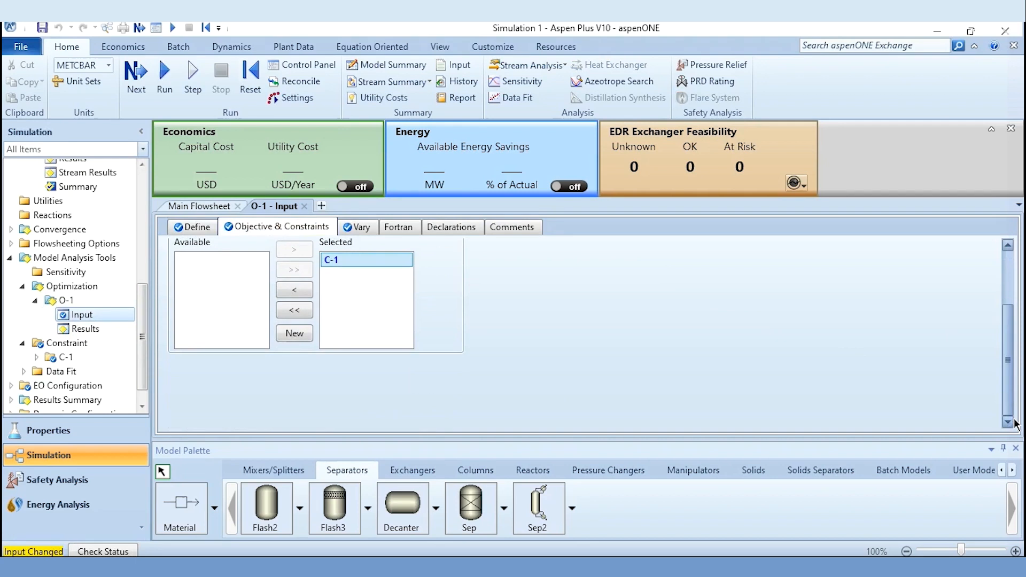
# Step: Reset and rerun the simulation with the constraint applied, and display the Run-Status results form
pyautogui.click(247, 75)
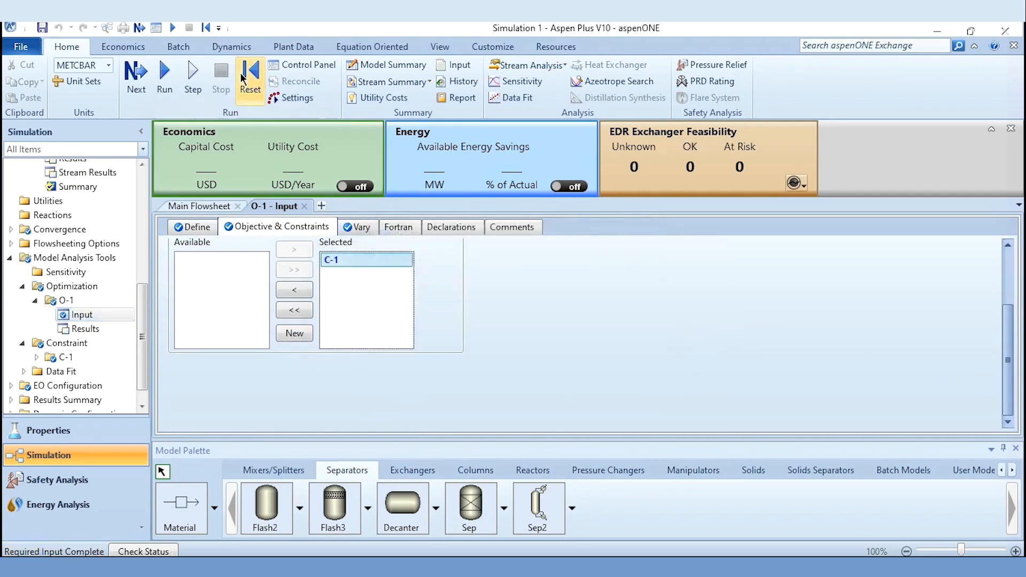
pyautogui.click(166, 80)
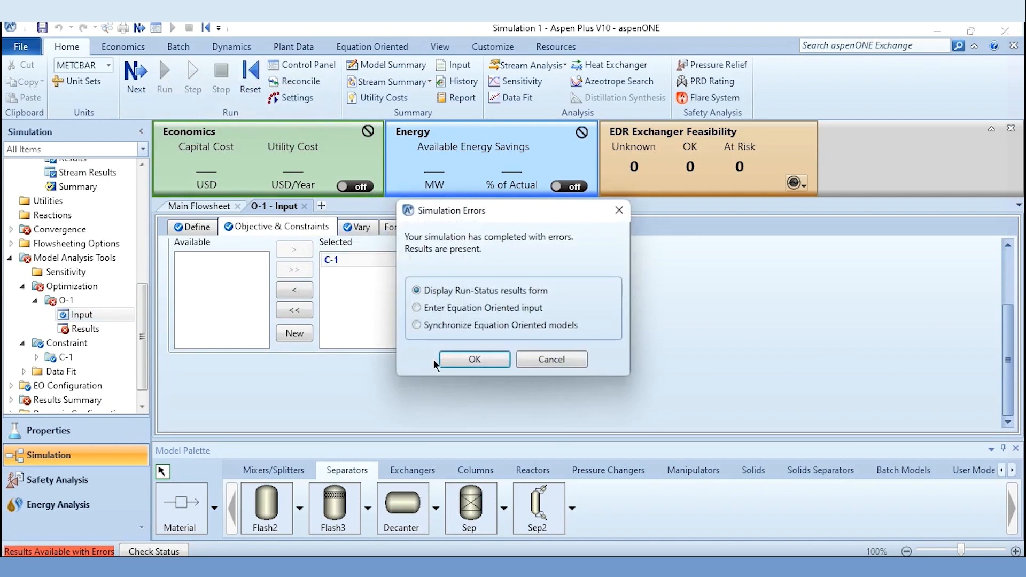
pyautogui.click(485, 361)
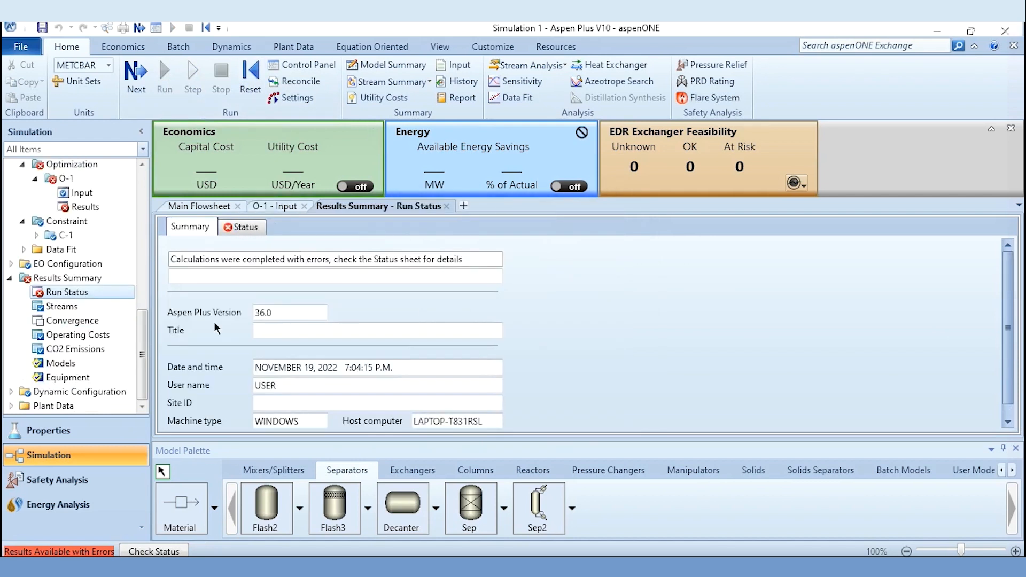
# Step: Read through the status messages of convergence block $OLVER01 to find the cause of the errors
pyautogui.click(177, 369)
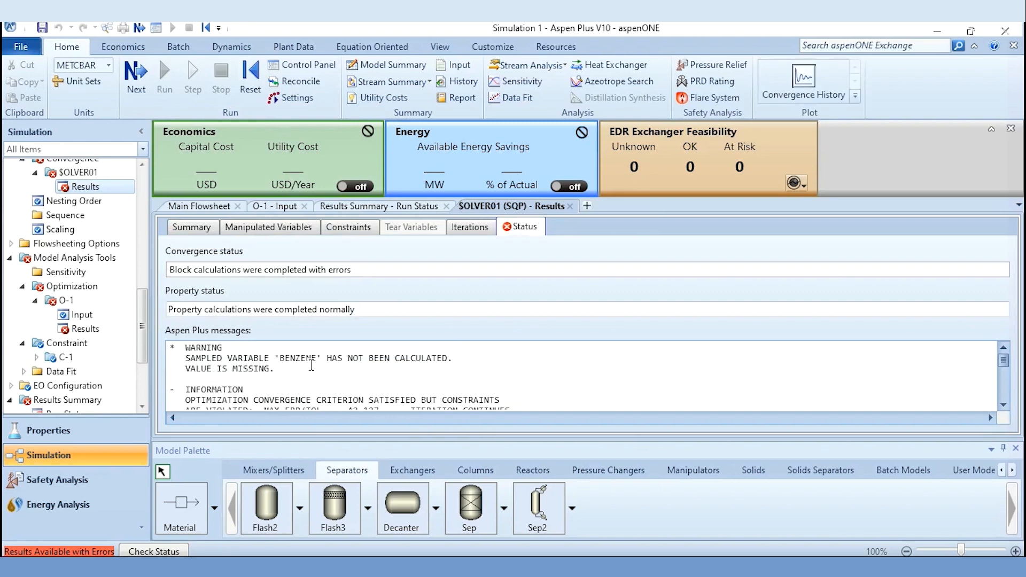
pyautogui.moveTo(1004, 362); pyautogui.dragTo(1004, 389)
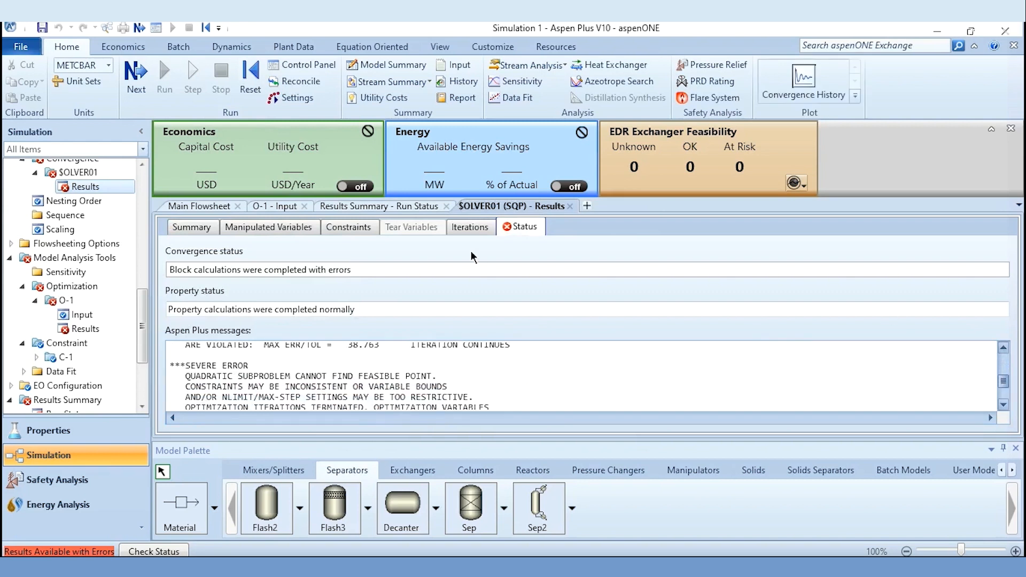
pyautogui.click(143, 165)
pyautogui.click(143, 166)
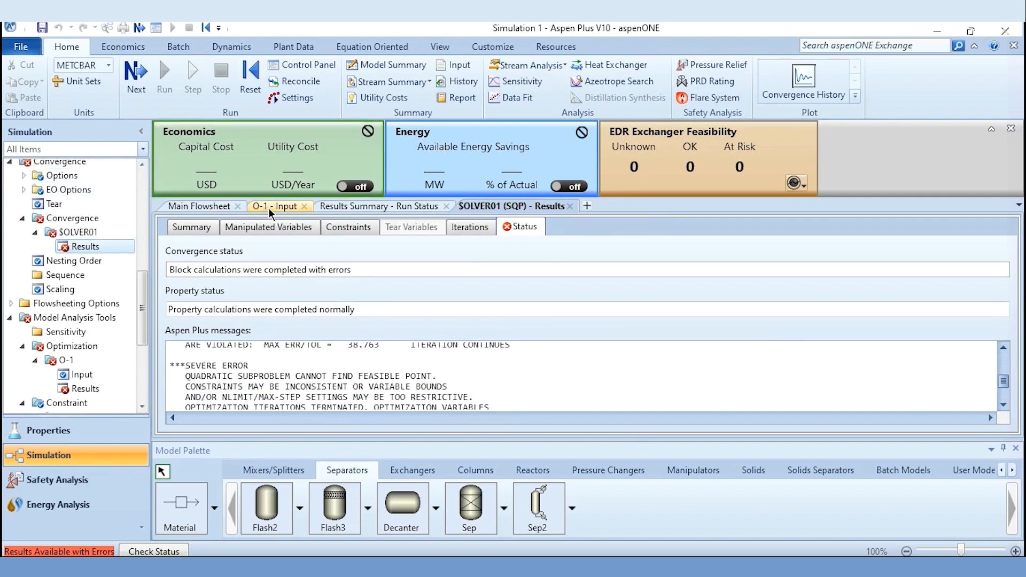
# Step: Set the lower limit of optimization O-1's manipulated variable 1 to 0.01
pyautogui.click(284, 212)
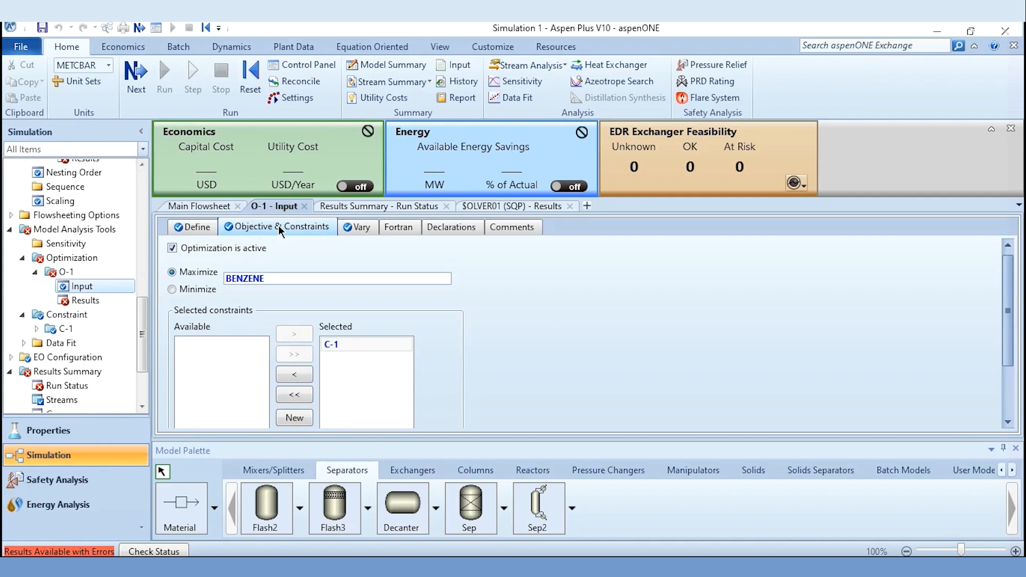
pyautogui.click(356, 228)
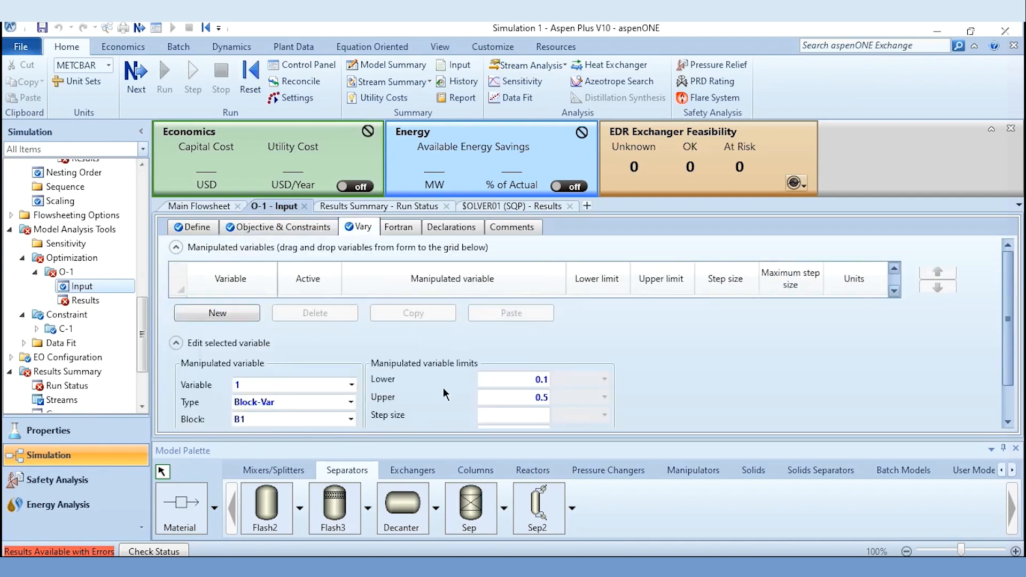
pyautogui.click(540, 379)
pyautogui.write('0')
pyautogui.press('Return')
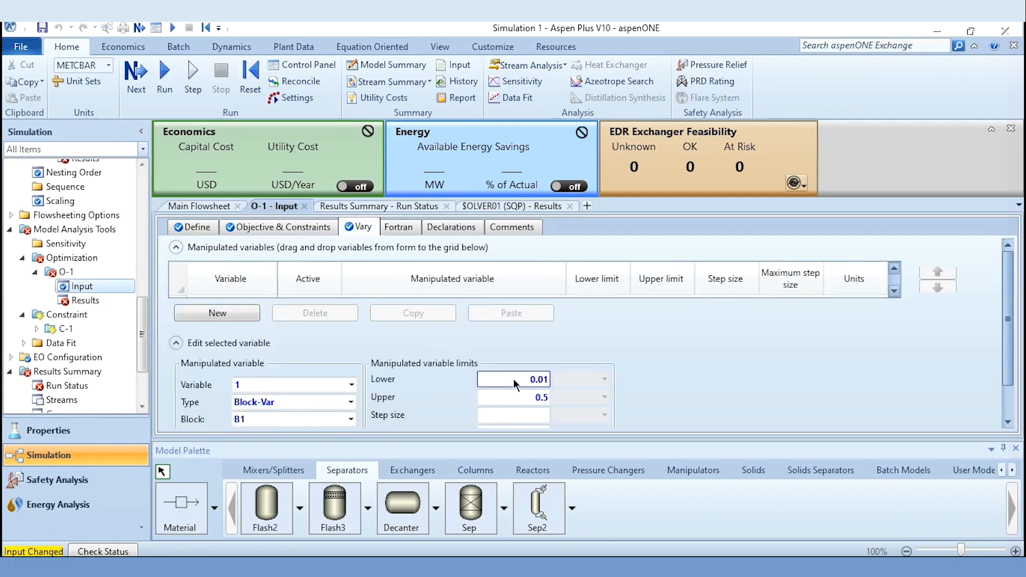
# Step: Reinitialize the simulation, purging all results, and rerun it with the widened variable limits
pyautogui.click(251, 81)
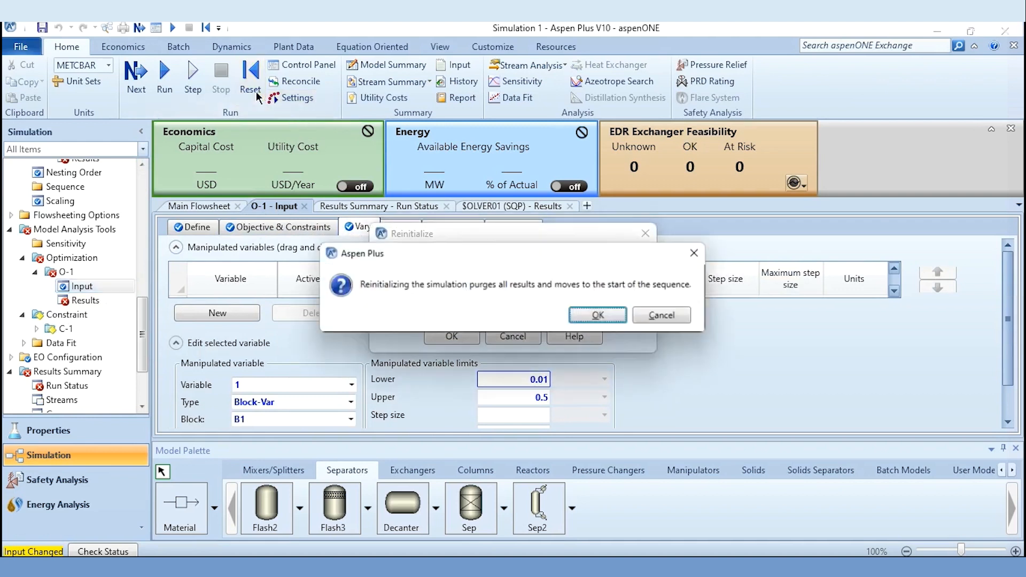
pyautogui.press('Return')
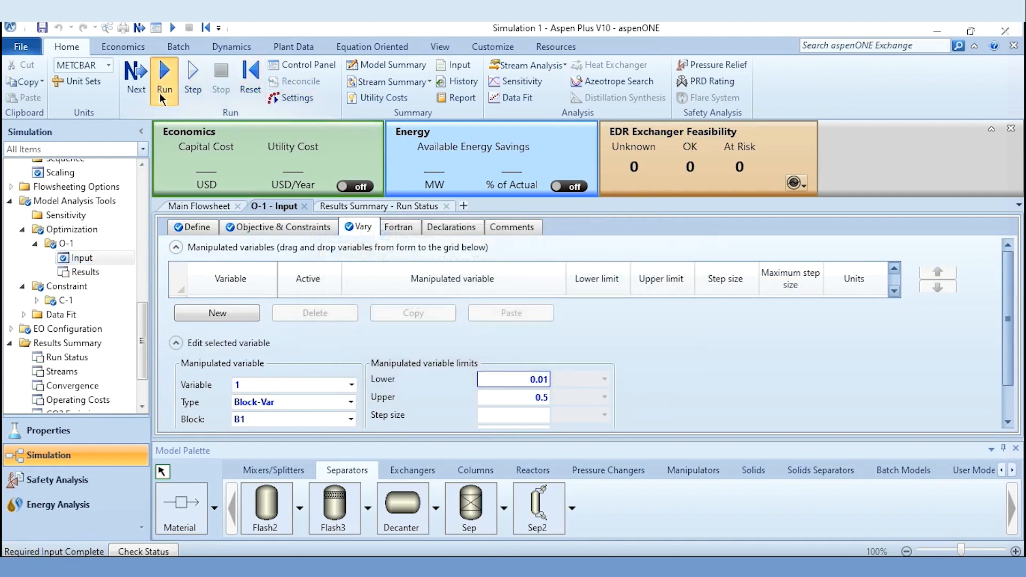
pyautogui.click(159, 92)
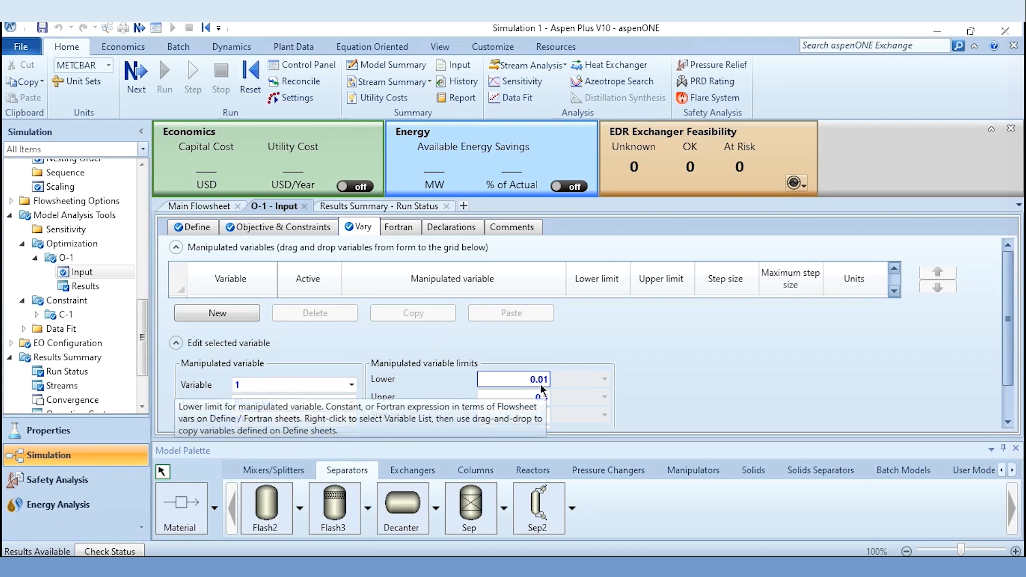
# Step: Review the O-1 optimization results: the objective summary, manipulated variable, iteration history and constraint status
pyautogui.click(82, 286)
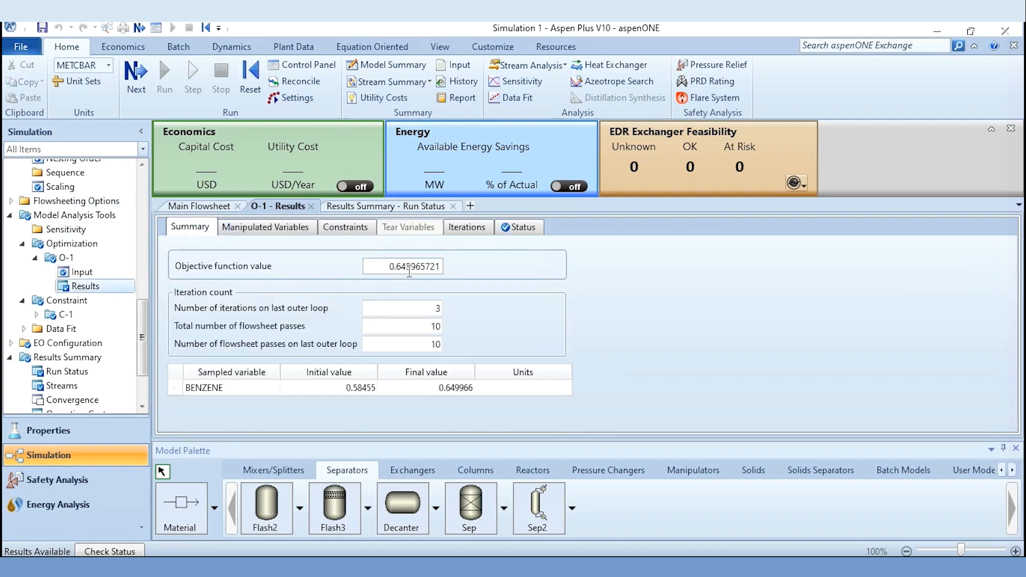
pyautogui.click(248, 229)
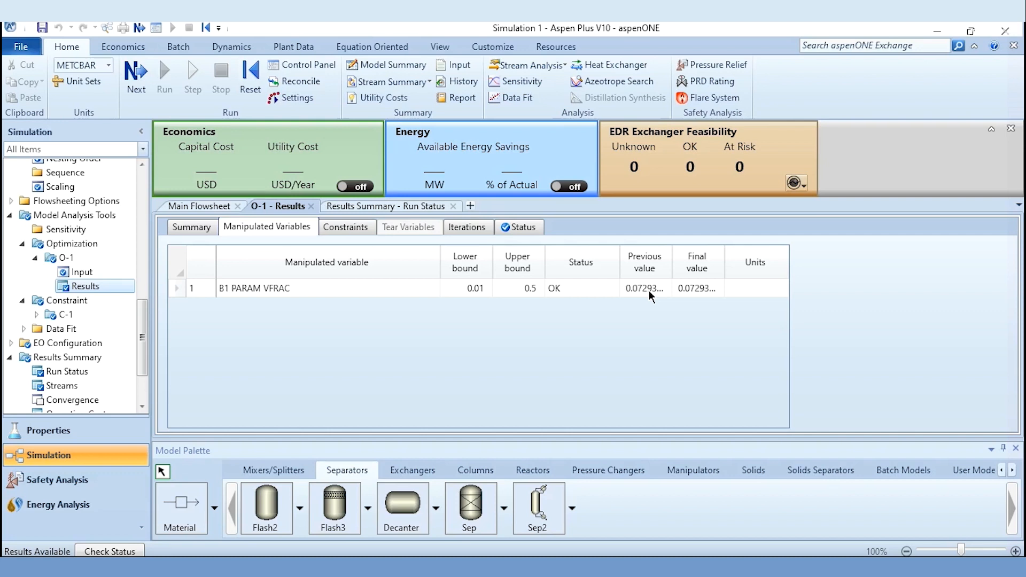
pyautogui.click(474, 232)
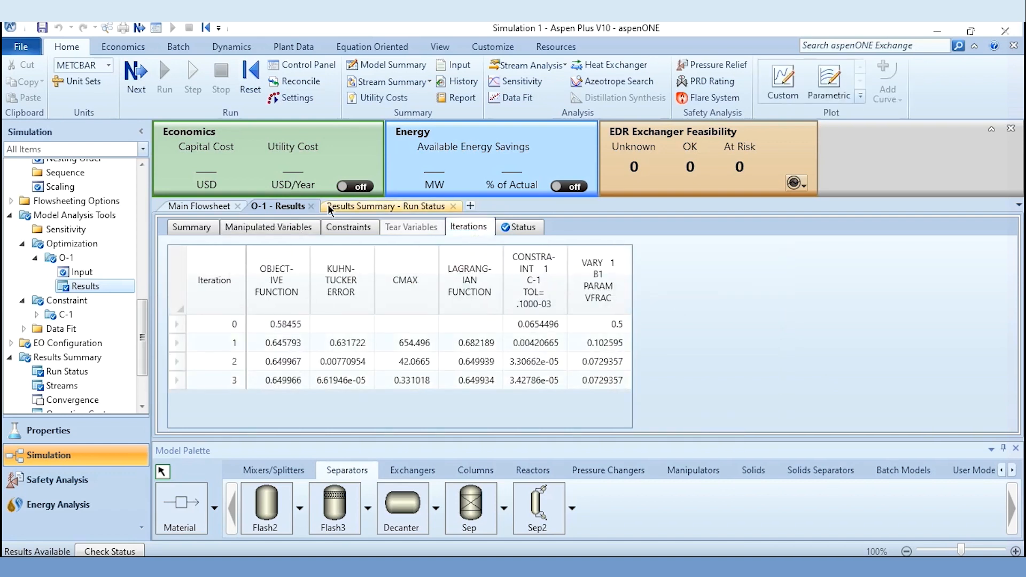
pyautogui.click(353, 226)
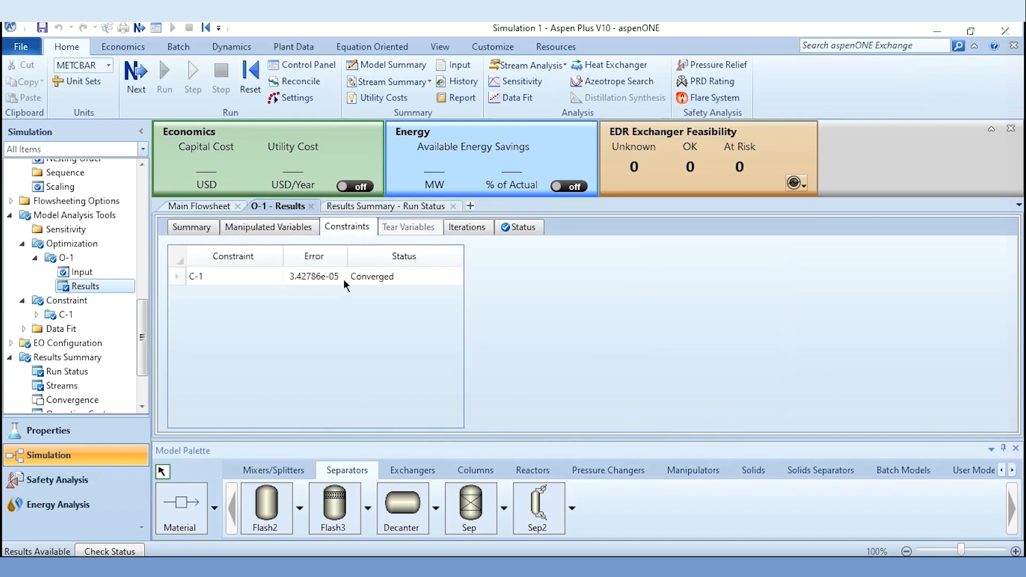